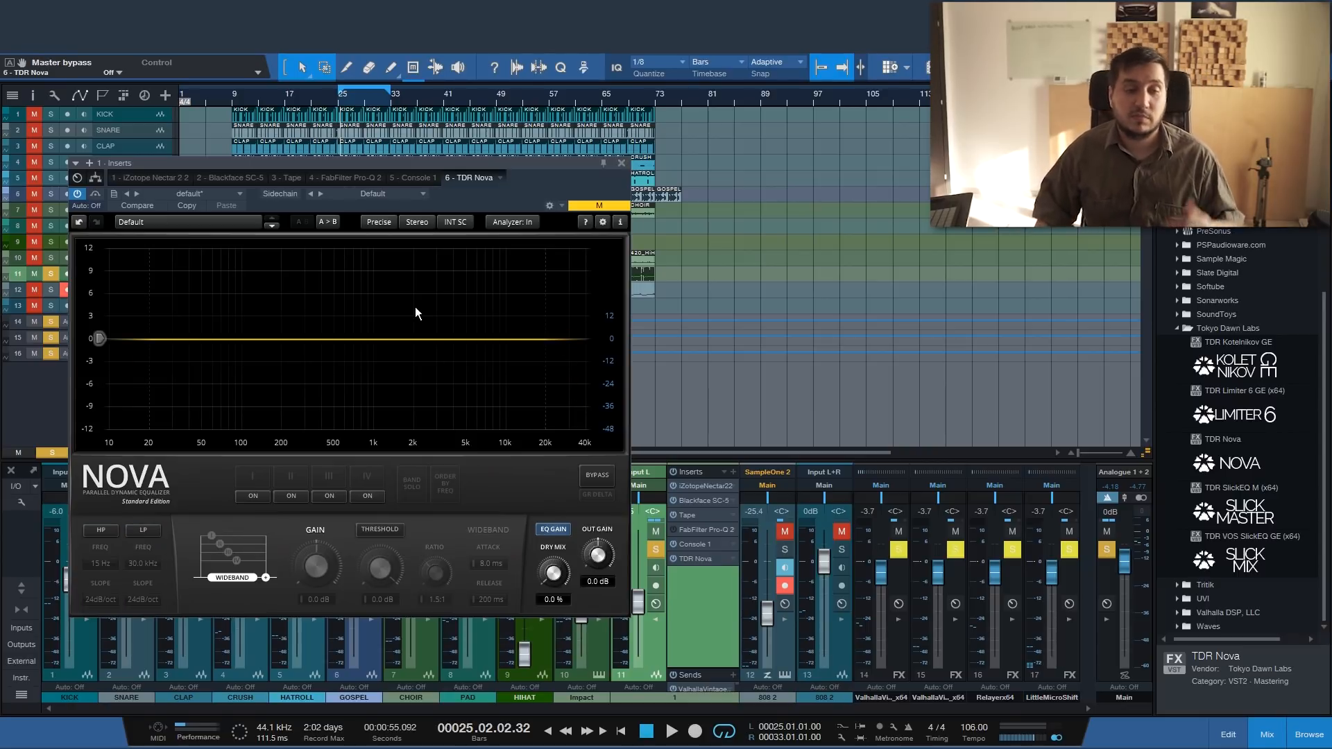
# - Play the vocal loop, enable Nova's band I and boost it about 6.6 dB around 169 Hz
pyautogui.press('space')
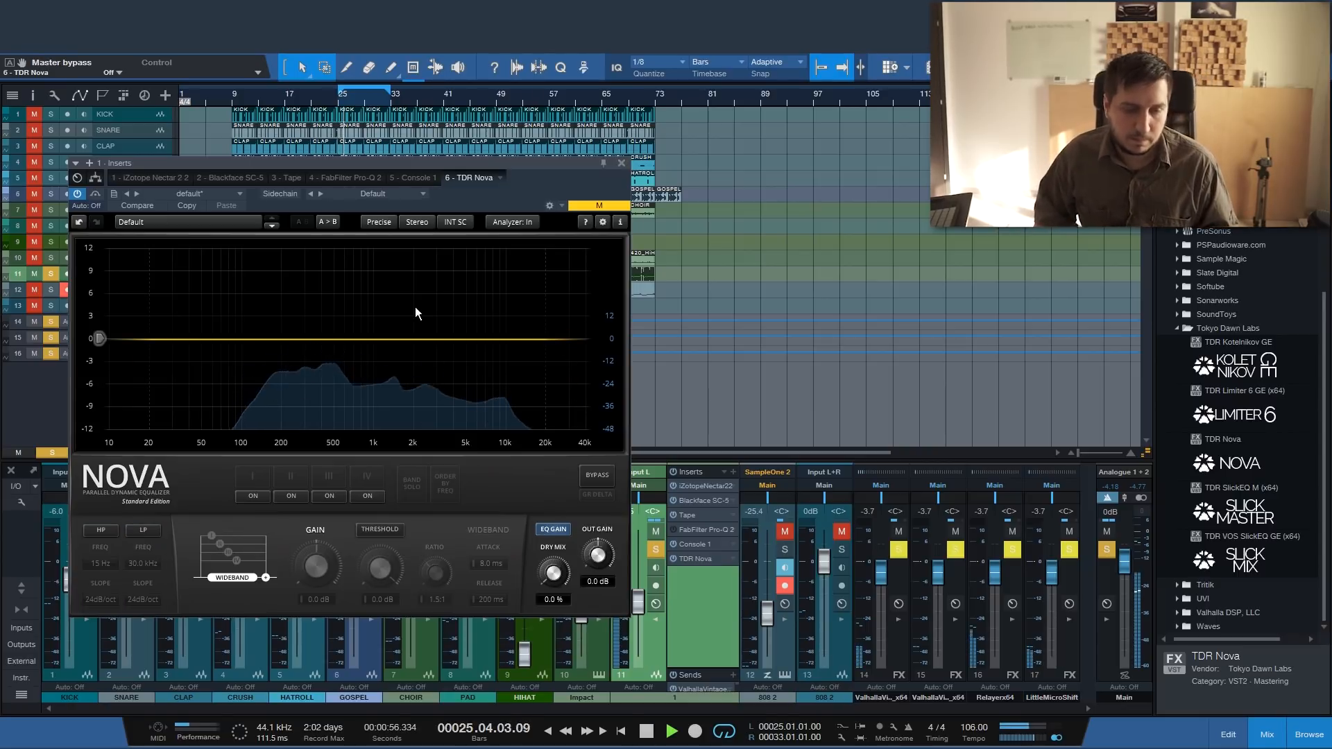
pyautogui.click(261, 500)
pyautogui.press('space')
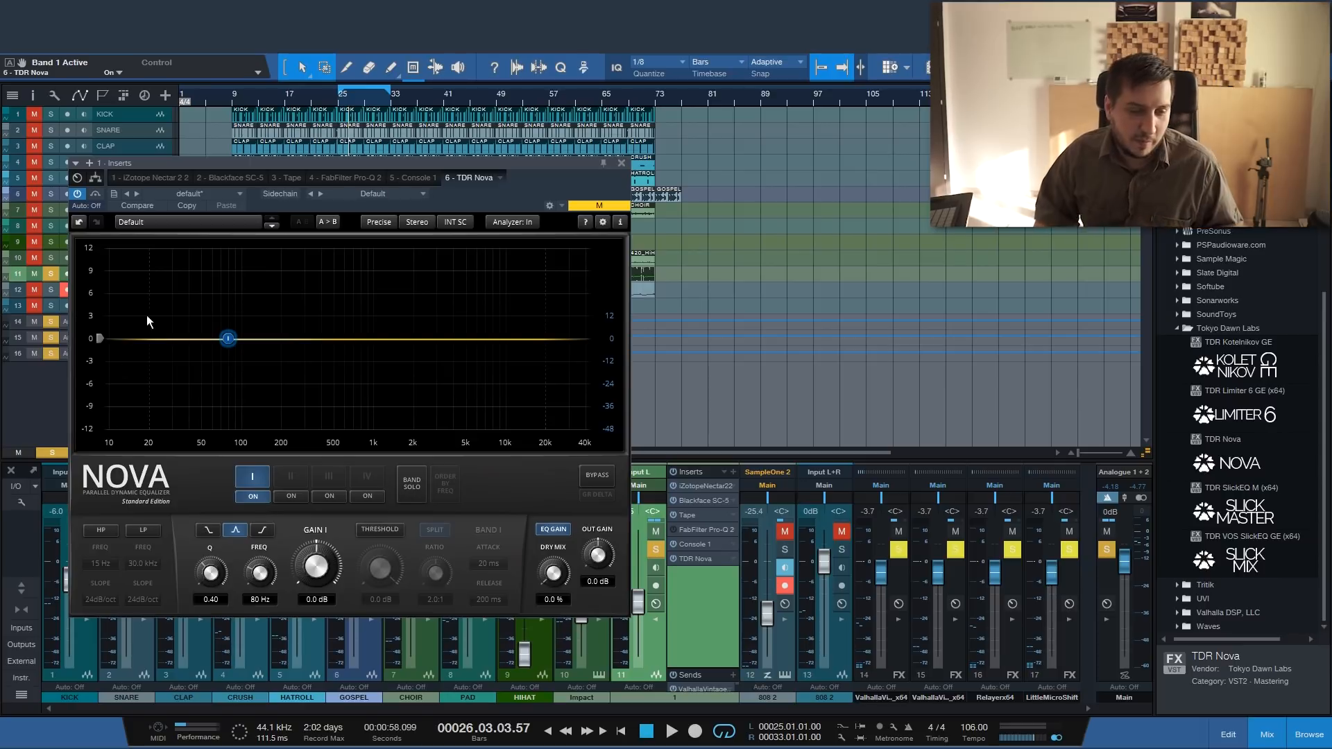
pyautogui.moveTo(228, 338); pyautogui.dragTo(272, 288)
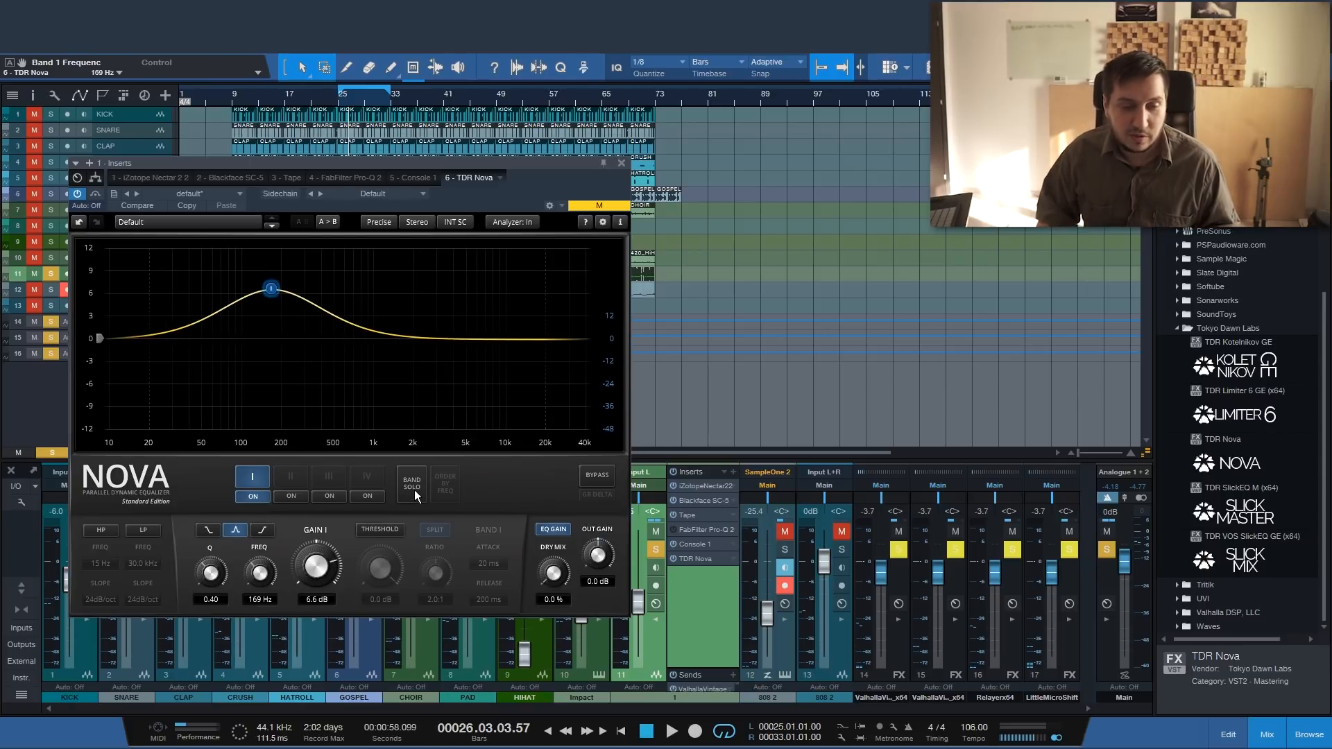
# - Solo band I and sweep it during playback, narrowing it to Q 2.20 at 254 Hz with about 7.4 dB gain
pyautogui.click(414, 489)
pyautogui.click(414, 490)
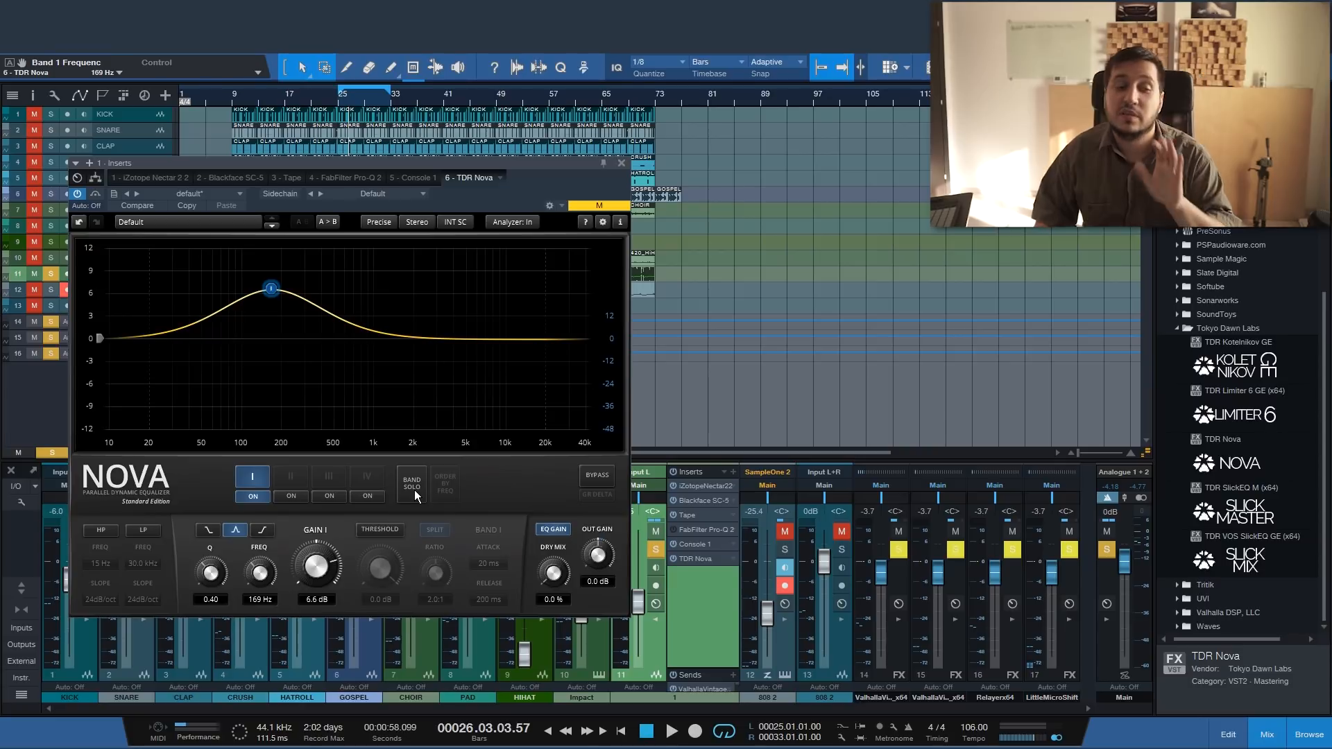
pyautogui.click(414, 490)
pyautogui.press('space')
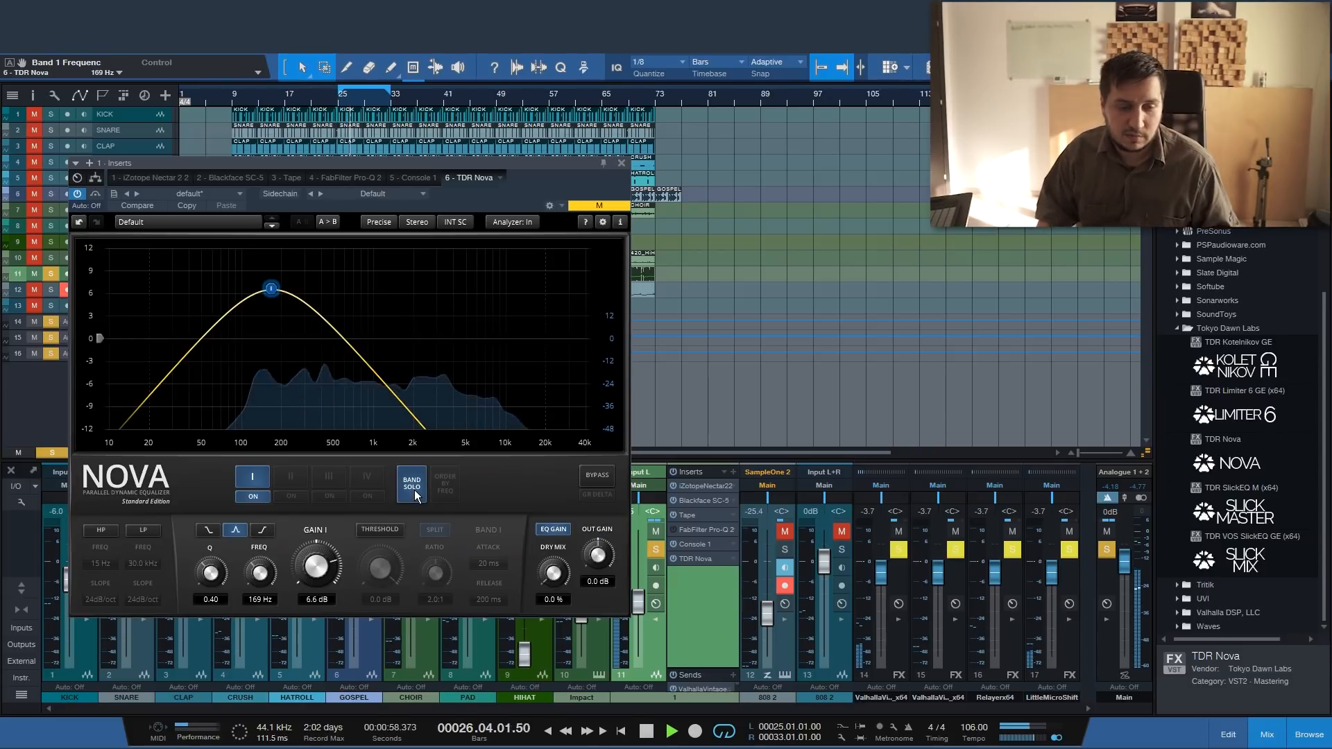
pyautogui.moveTo(274, 292); pyautogui.dragTo(281, 289)
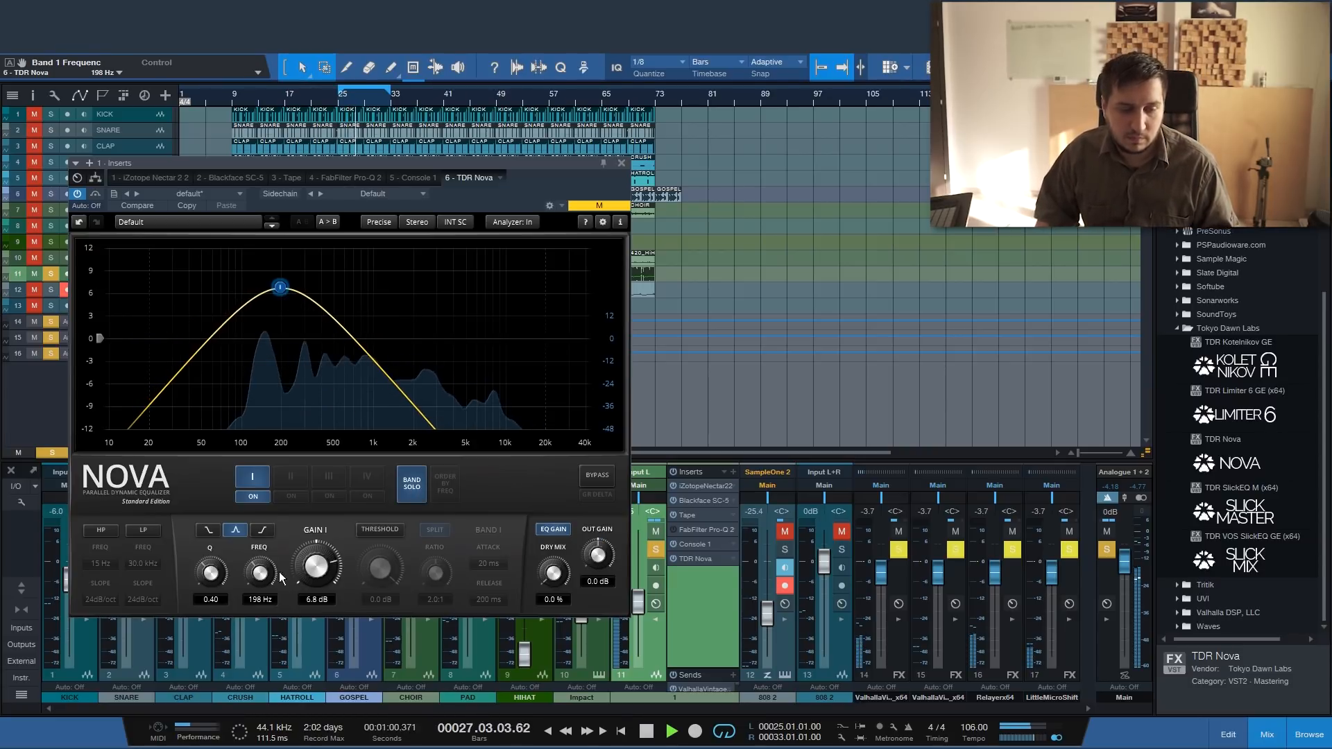
pyautogui.scroll(3, 280, 287)
pyautogui.scroll(10, 280, 287)
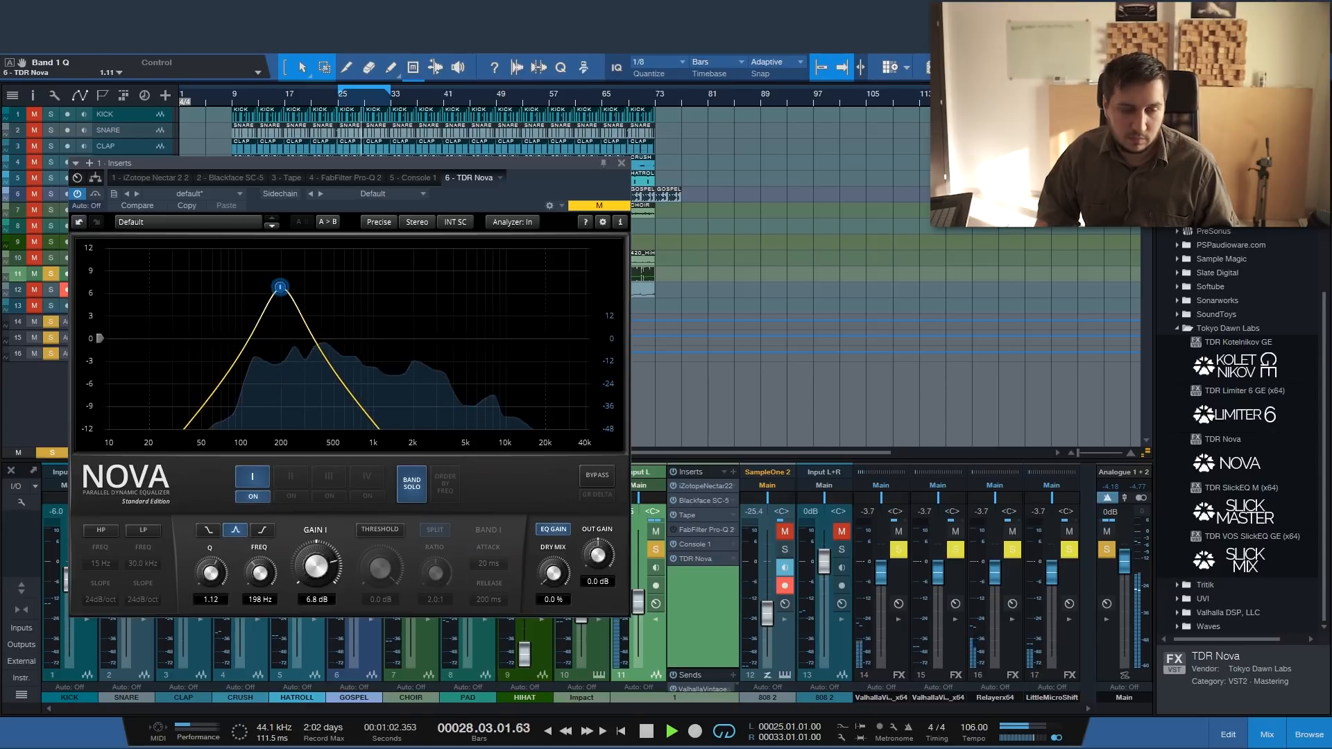
pyautogui.moveTo(280, 287)
pyautogui.mouseDown()
pyautogui.moveTo(292, 287)
pyautogui.moveTo(256, 287)
pyautogui.moveTo(299, 285)
pyautogui.mouseUp()
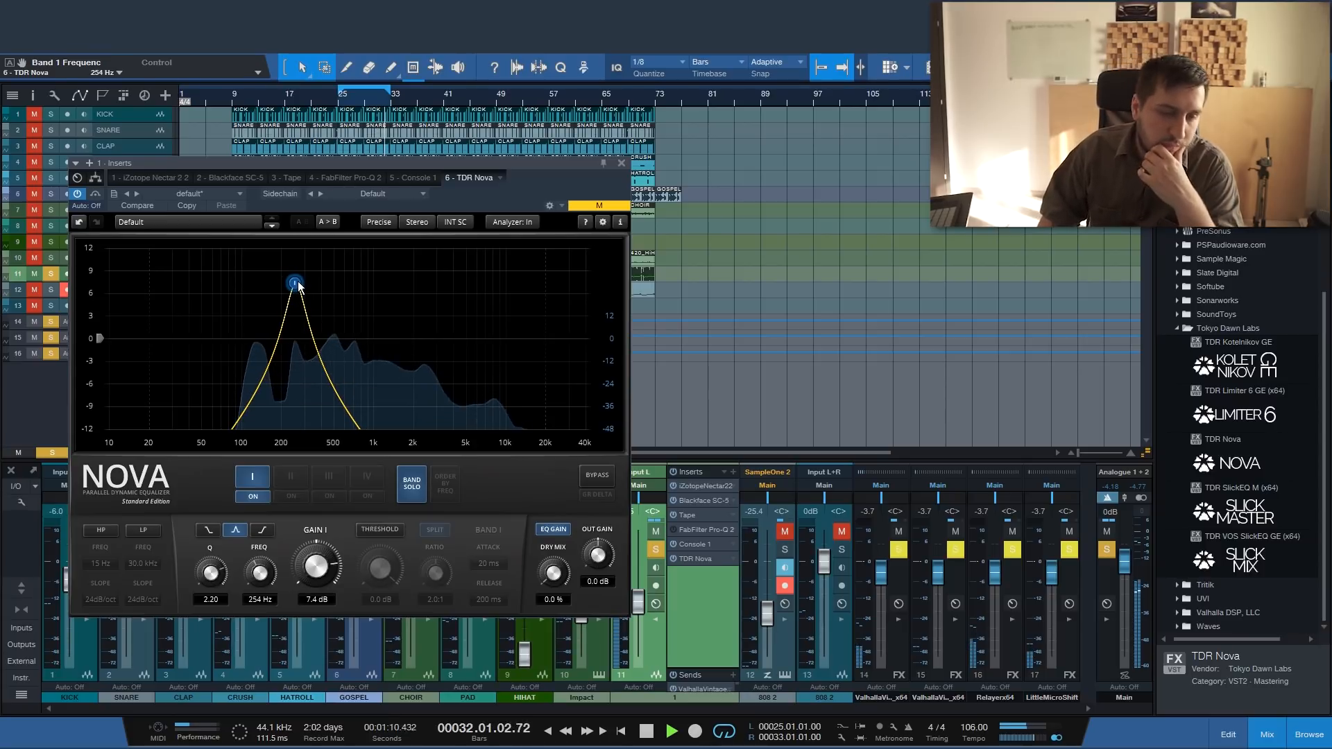
pyautogui.press('space')
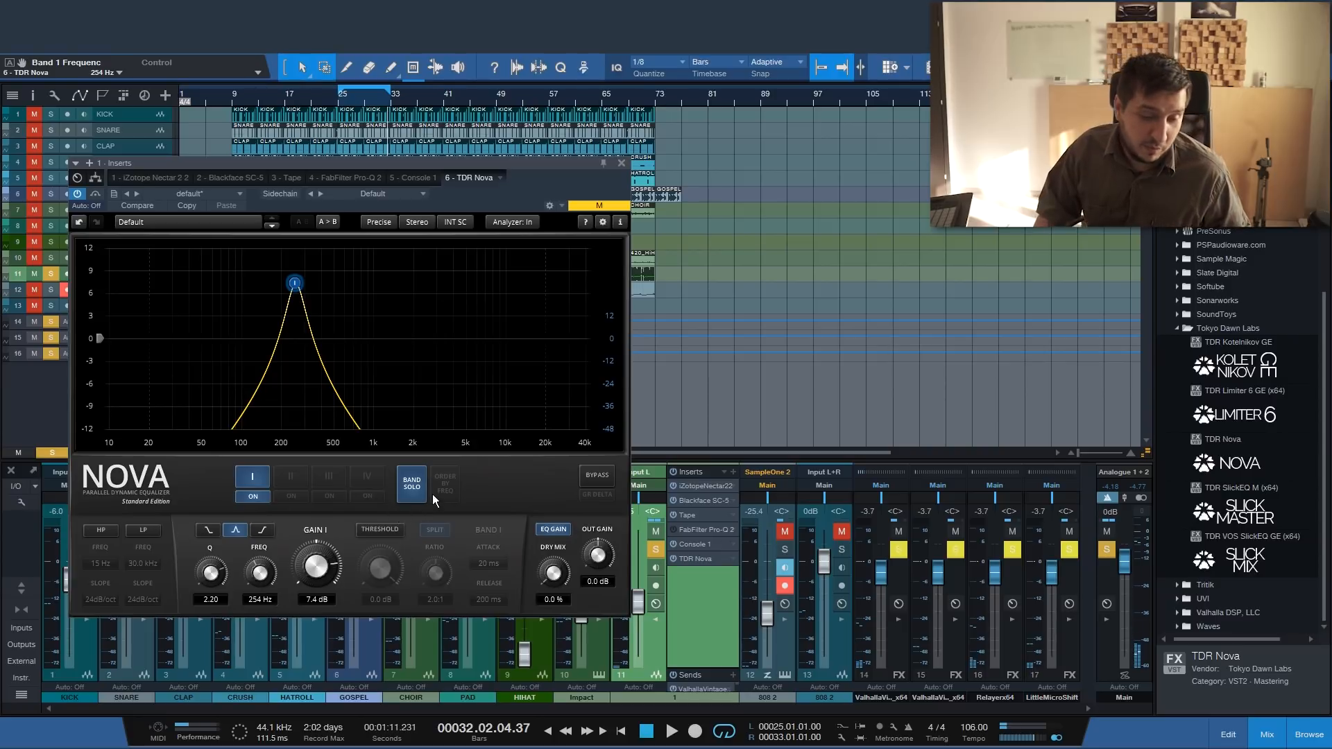
# - Reset band I's gain to 0 dB, turn off band solo, and enable its threshold at -14.7 dB while listening
pyautogui.doubleClick(314, 568)
pyautogui.click(375, 529)
pyautogui.moveTo(380, 569); pyautogui.dragTo(385, 605)
pyautogui.press('space')
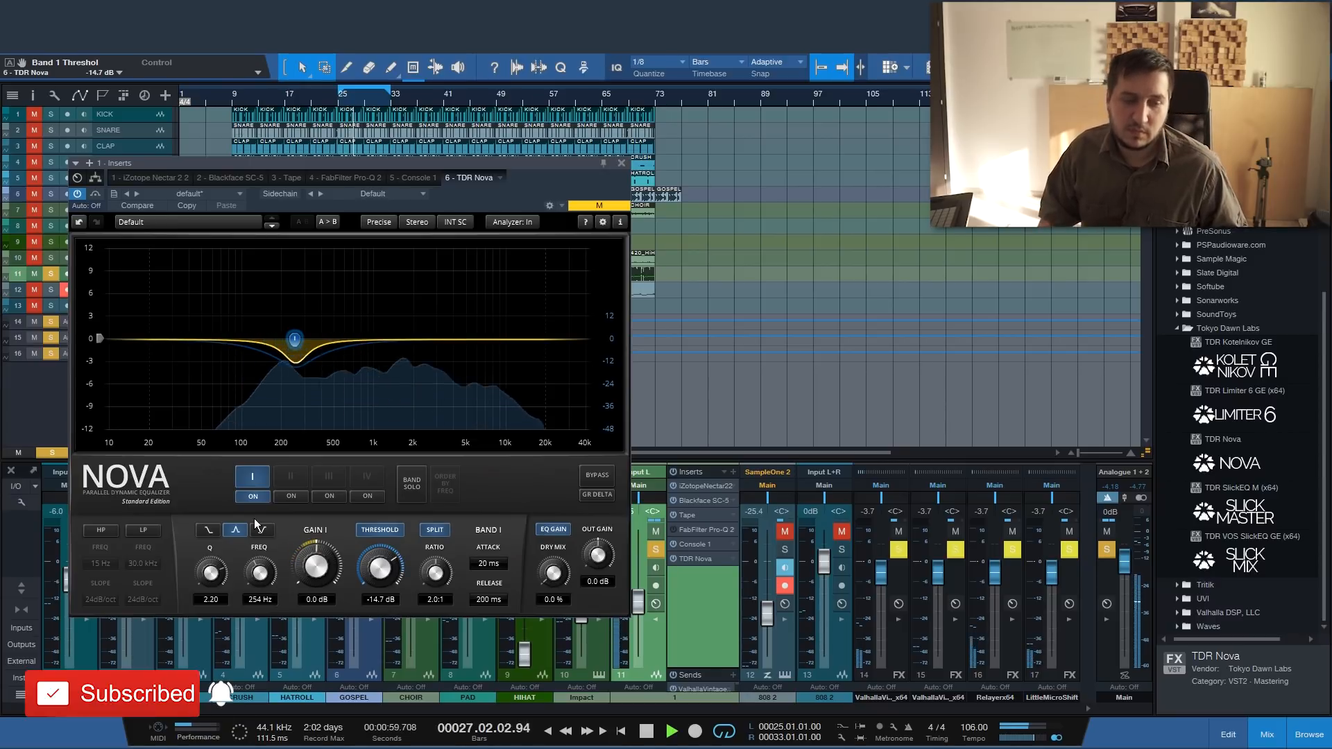
pyautogui.press('space')
# - Enable the high-pass filter on the vocal at 87 Hz with a 12 dB/oct slope and listen to it
pyautogui.click(101, 530)
pyautogui.press('space')
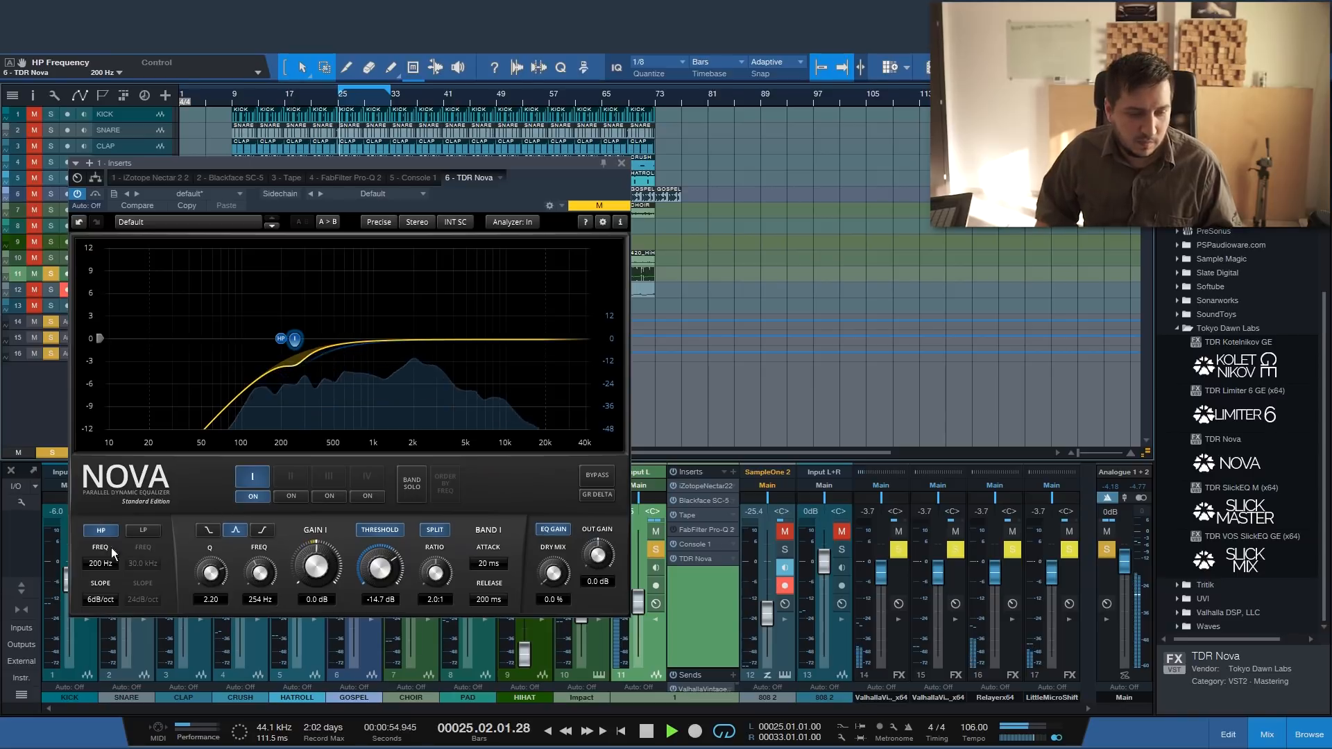
pyautogui.moveTo(102, 565); pyautogui.dragTo(102, 587)
pyautogui.click(91, 601)
pyautogui.click(101, 634)
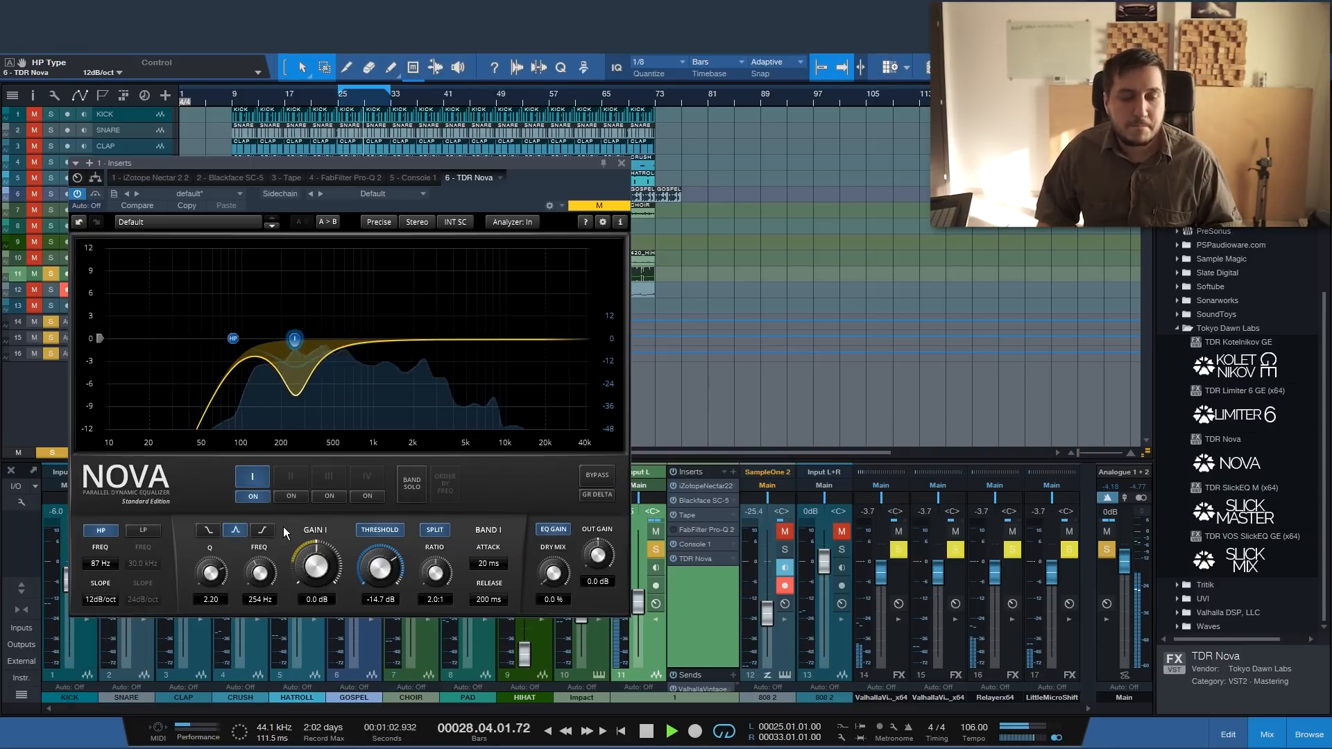
pyautogui.press('space')
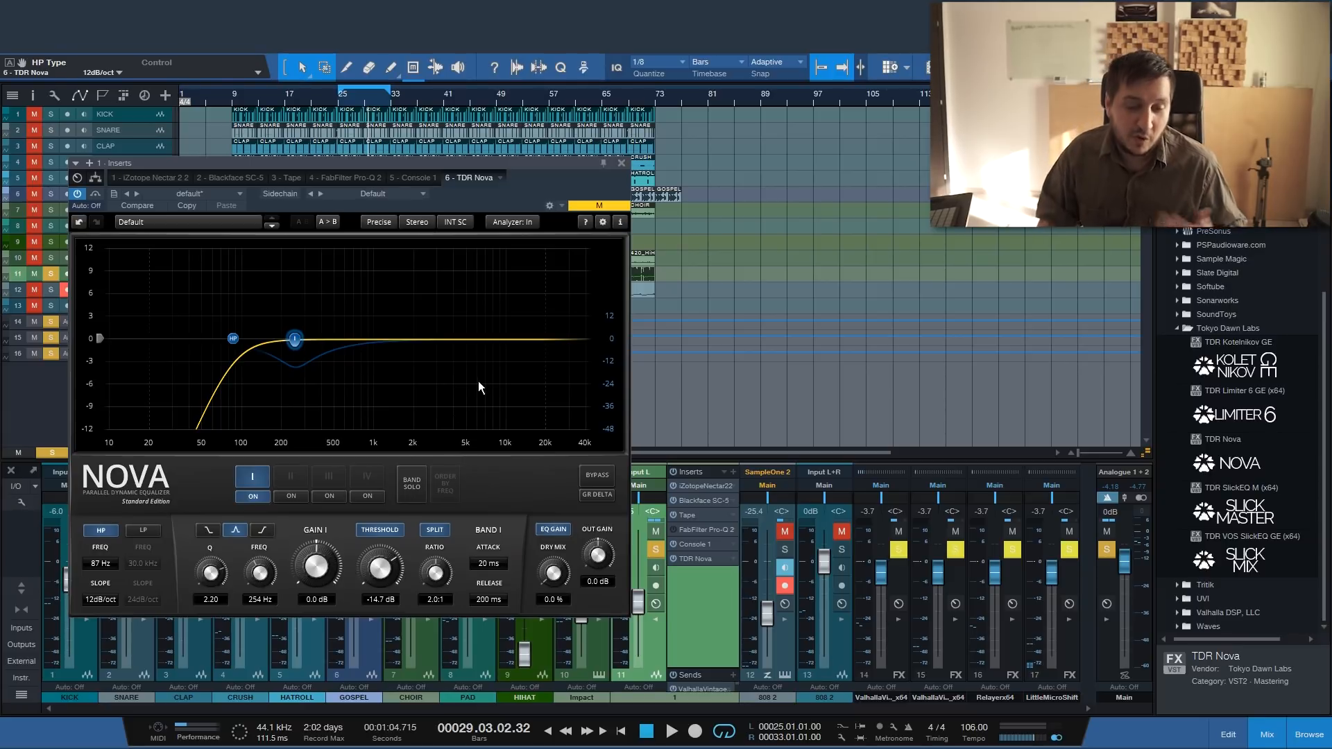
# - Add band IV as a high shelf at 3.2 kHz with 8.6 dB gain and Q 0.79 during playback
pyautogui.doubleClick(471, 317)
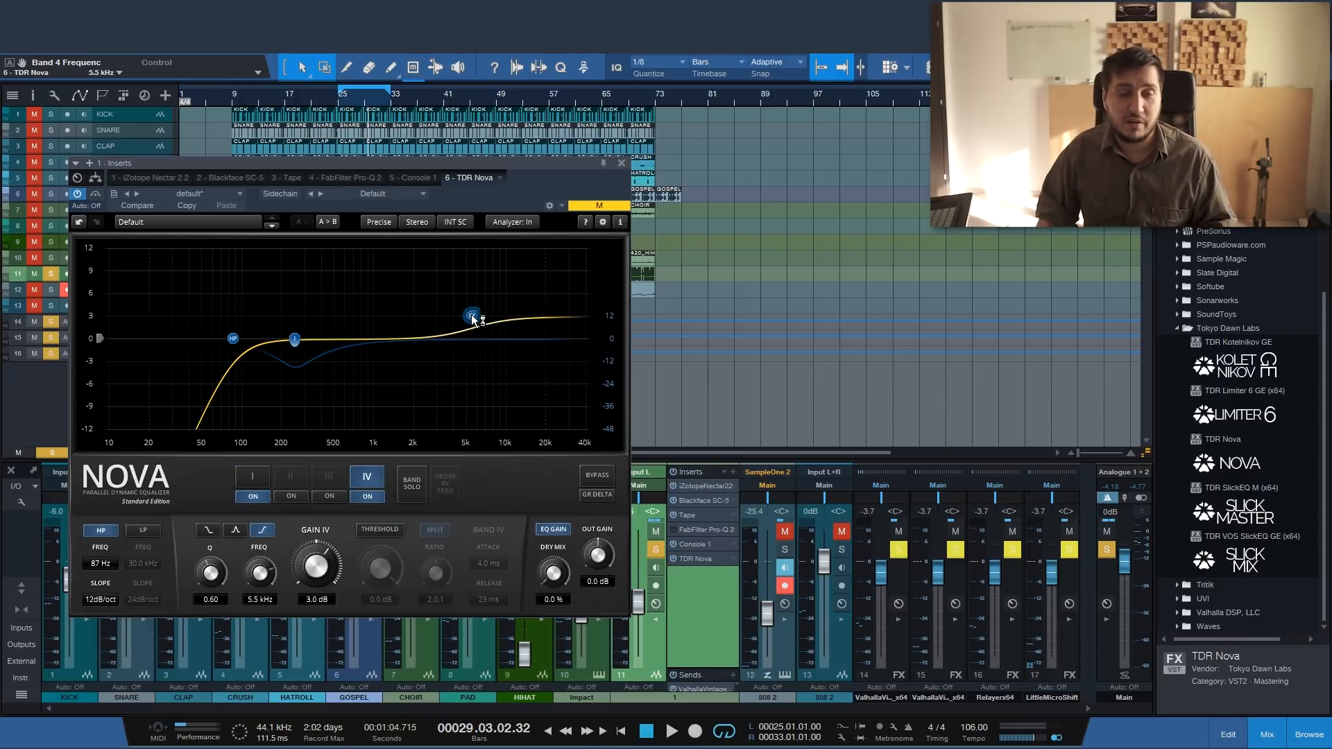
pyautogui.press('space')
pyautogui.moveTo(472, 316); pyautogui.dragTo(439, 273)
pyautogui.scroll(5, 457, 269)
pyautogui.scroll(-3, 438, 274)
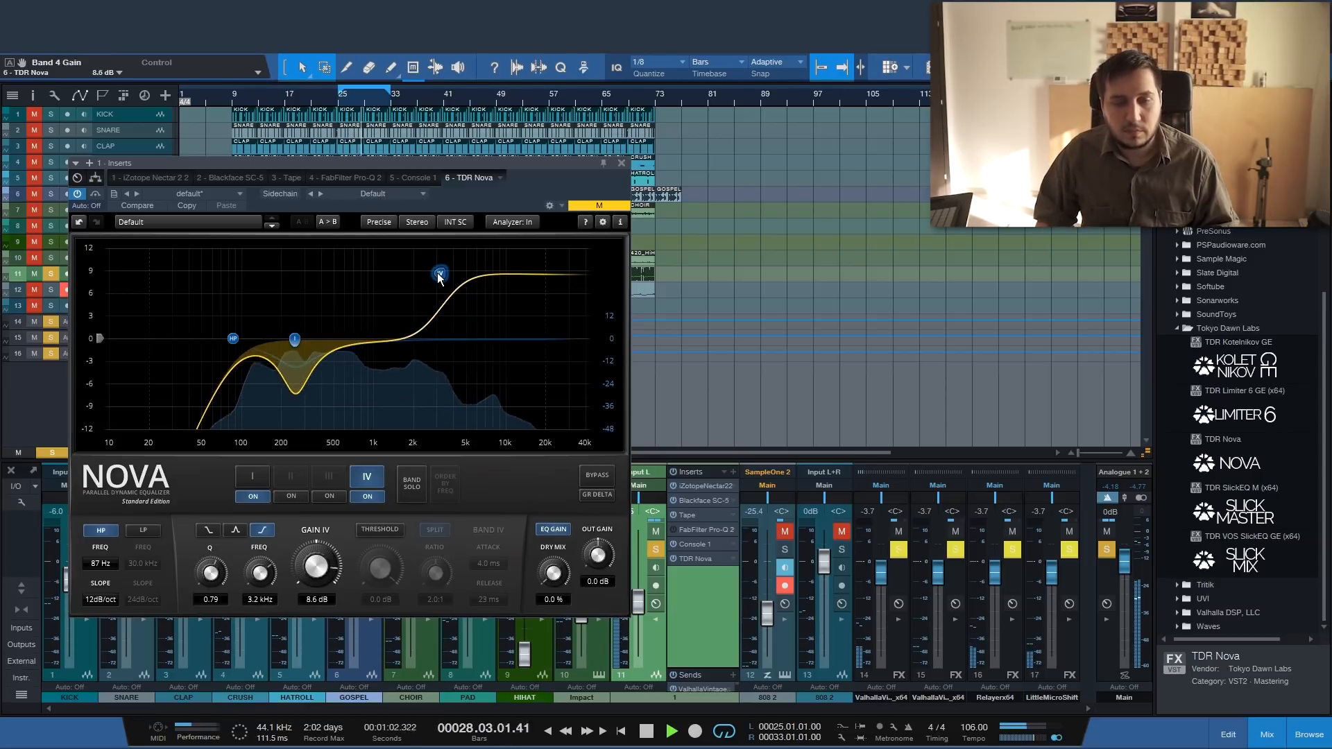
pyautogui.press('space')
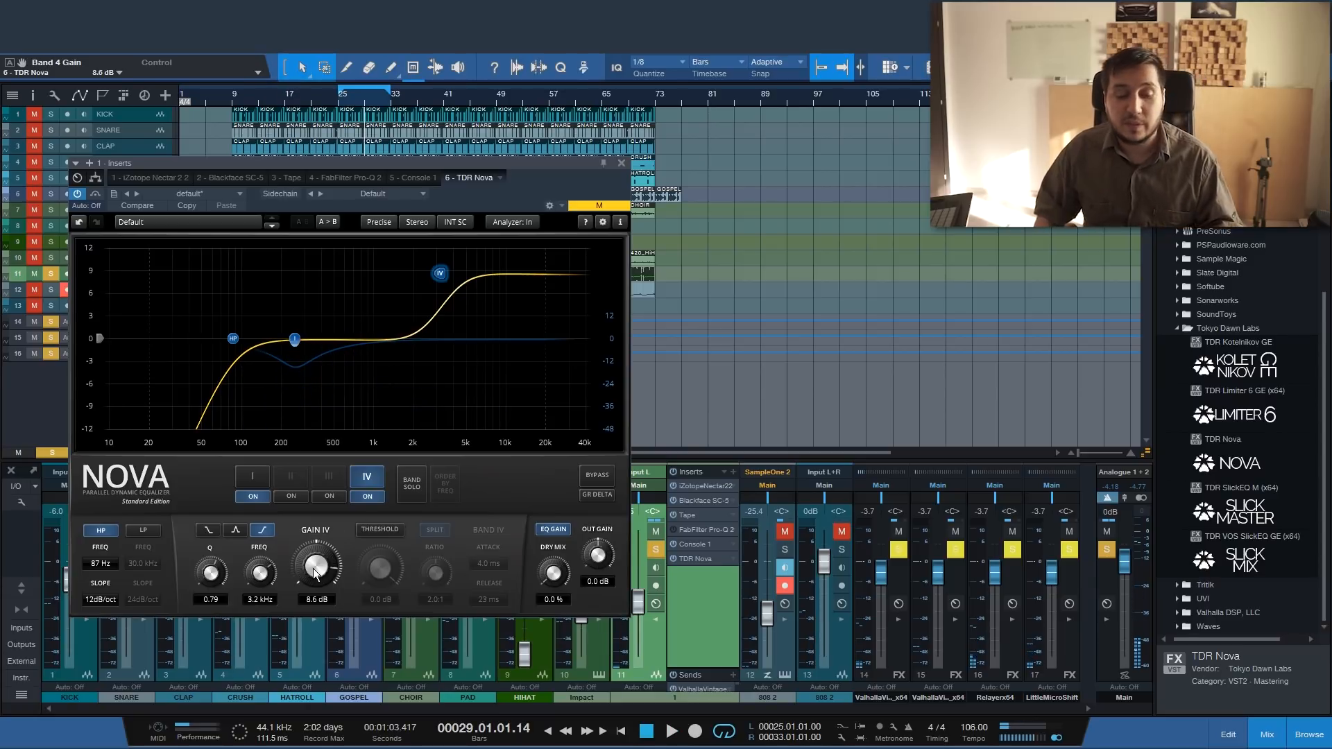
# - Enable dynamic processing on band IV and set its threshold to -29.7 dB during playback
pyautogui.click(380, 530)
pyautogui.moveTo(380, 568)
pyautogui.mouseDown()
pyautogui.moveTo(391, 610)
pyautogui.moveTo(382, 579)
pyautogui.mouseUp()
pyautogui.press('space')
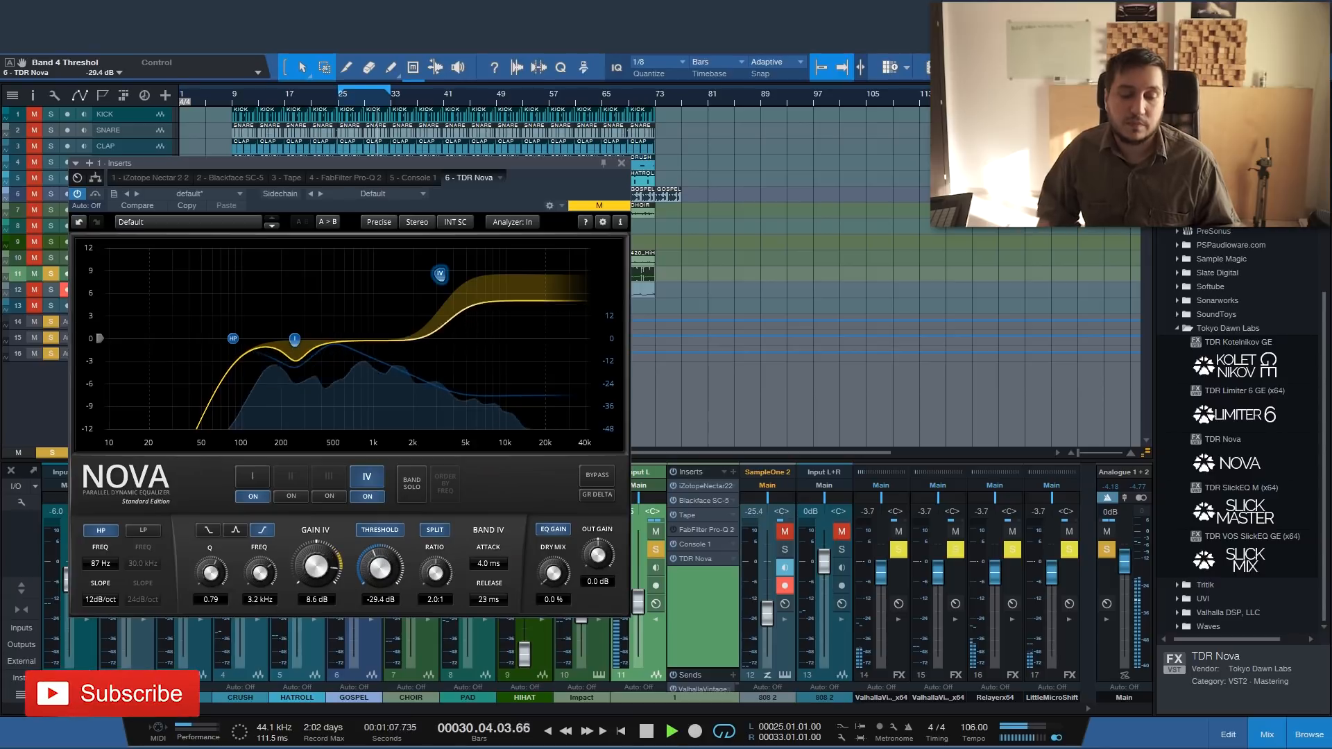
pyautogui.moveTo(387, 581); pyautogui.dragTo(387, 579)
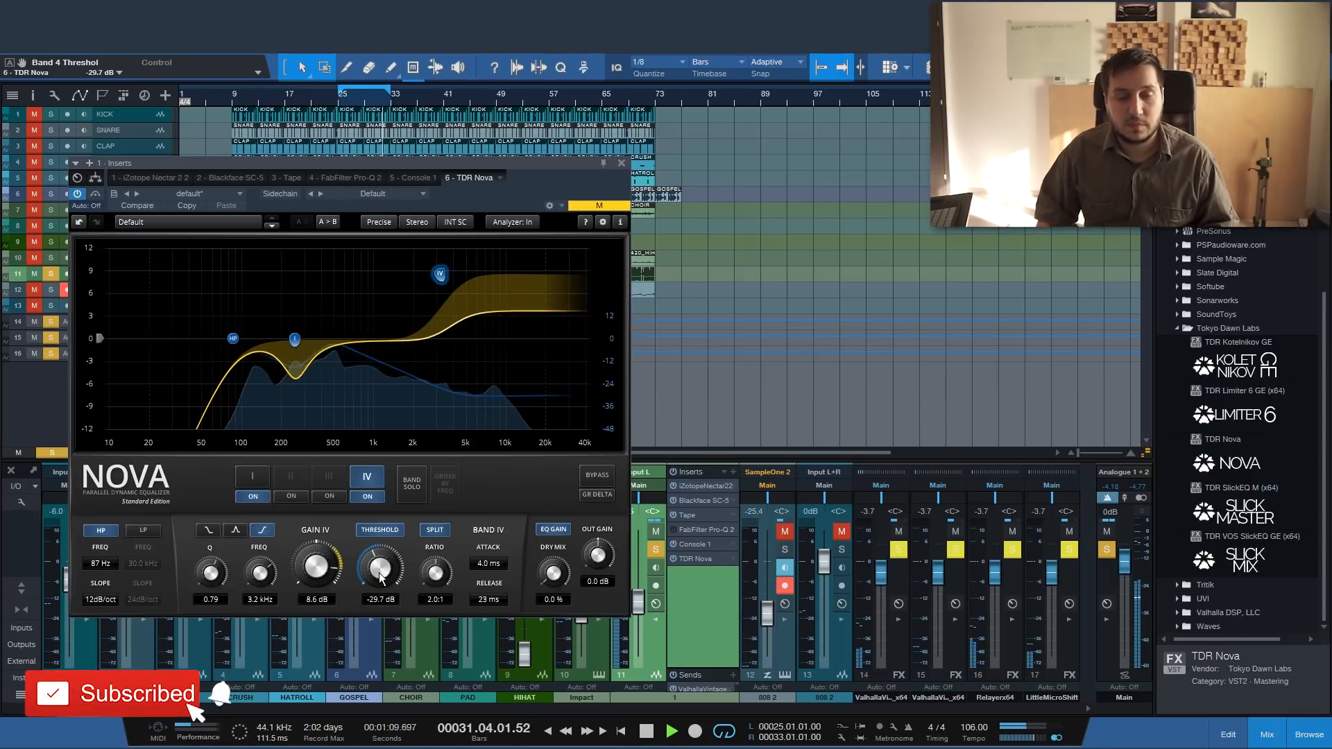
pyautogui.press('space')
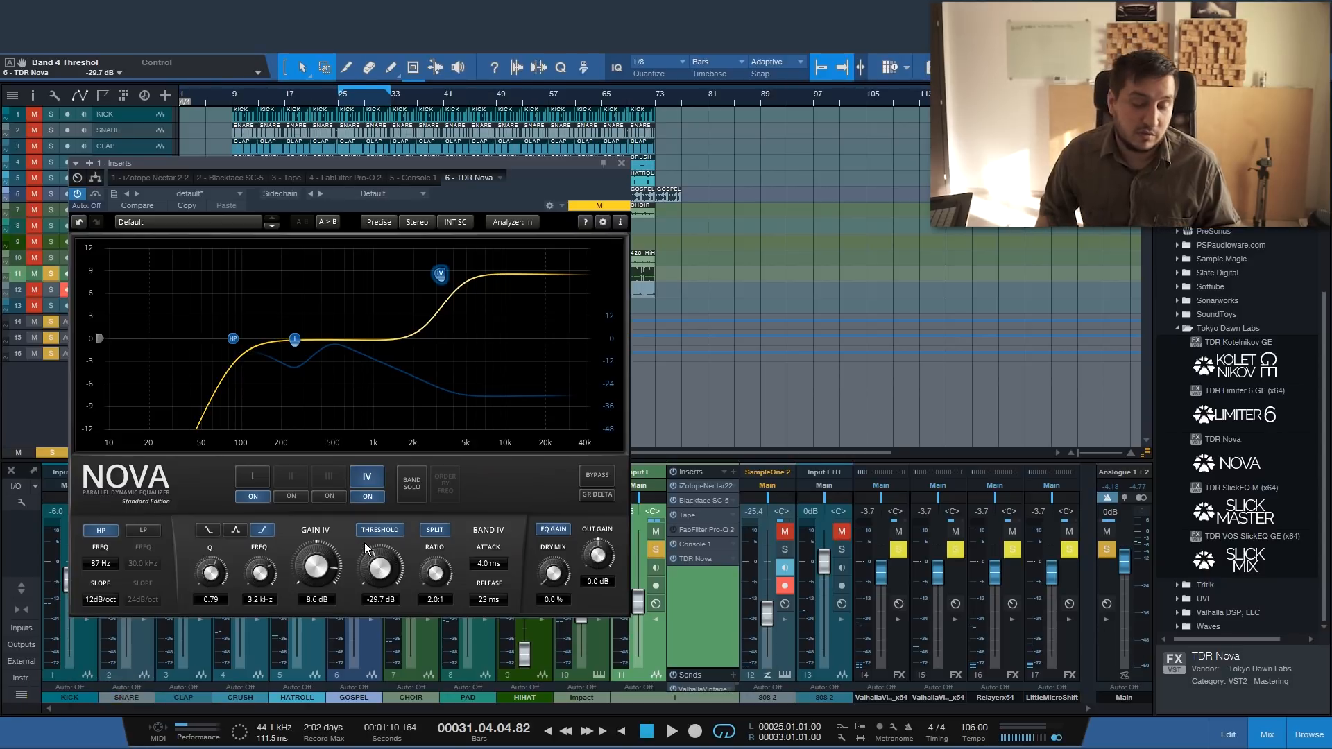
# - Play the vocal and compare it with Nova bypassed and active
pyautogui.press('space')
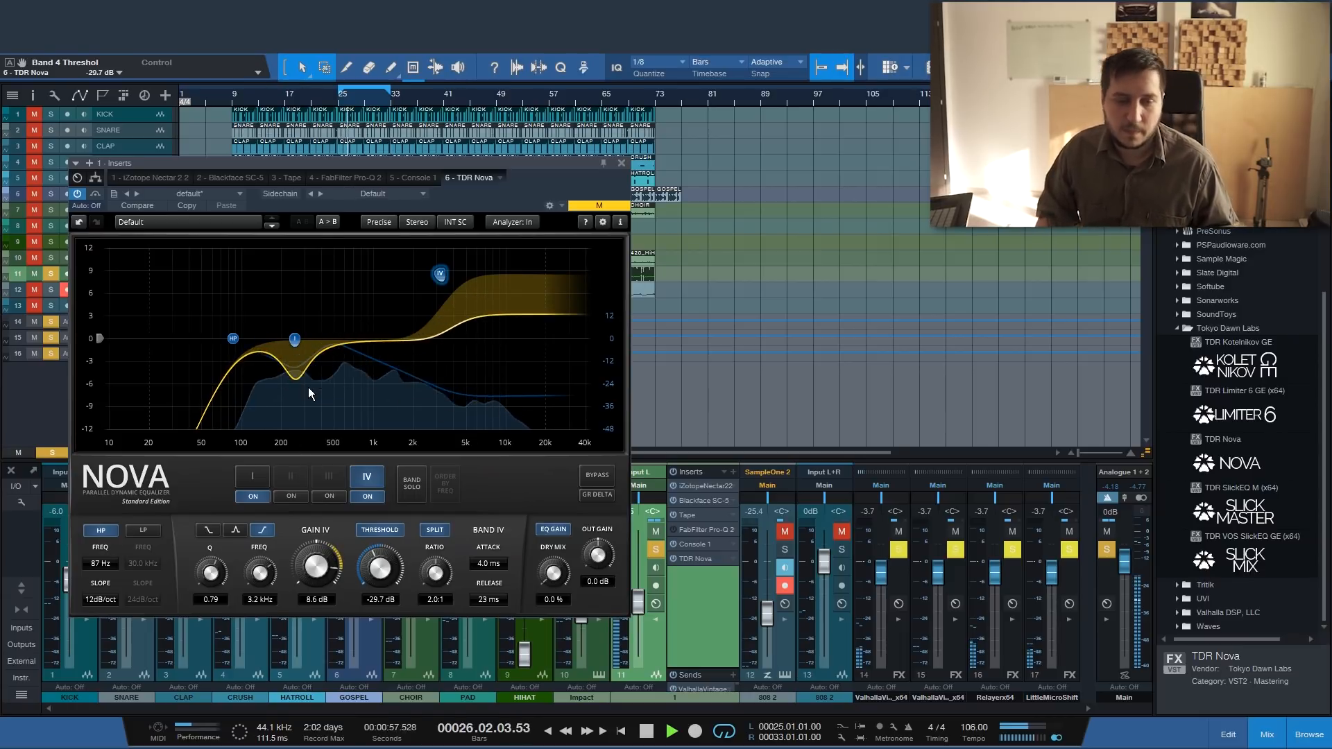
pyautogui.click(97, 195)
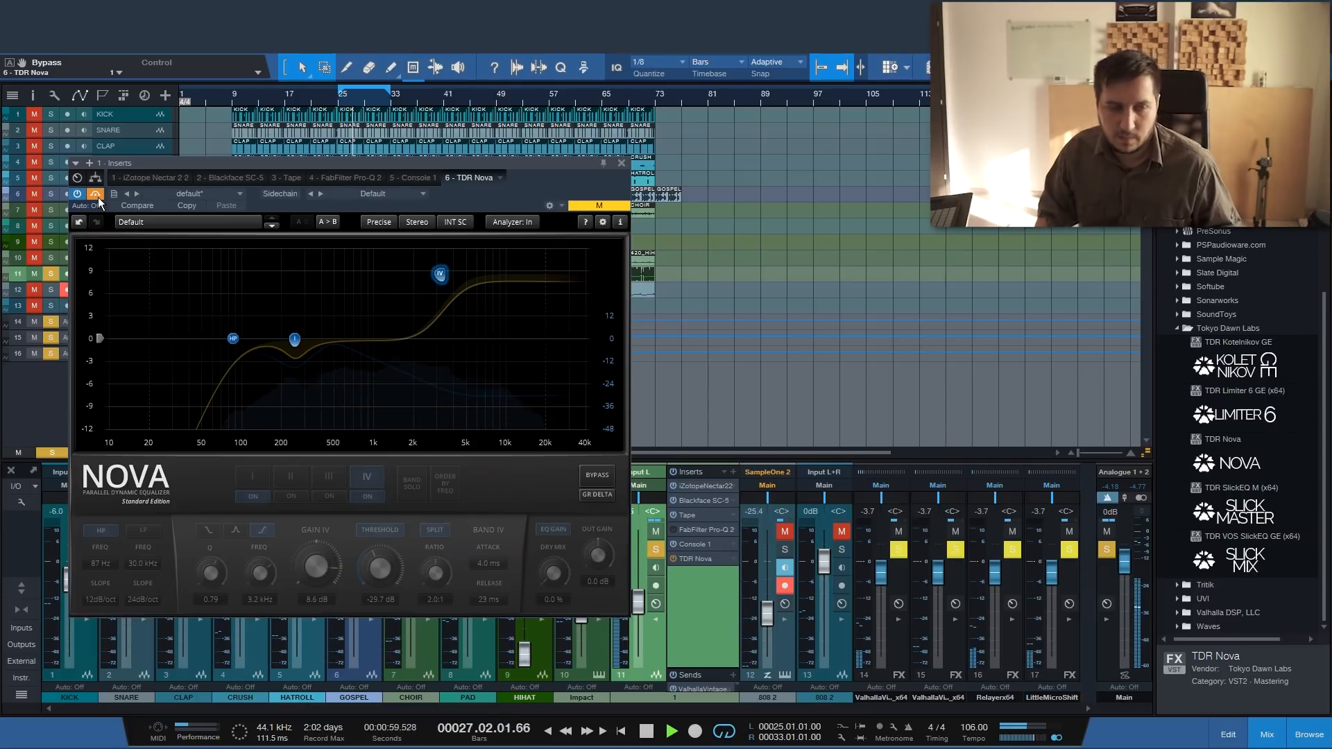
pyautogui.click(97, 197)
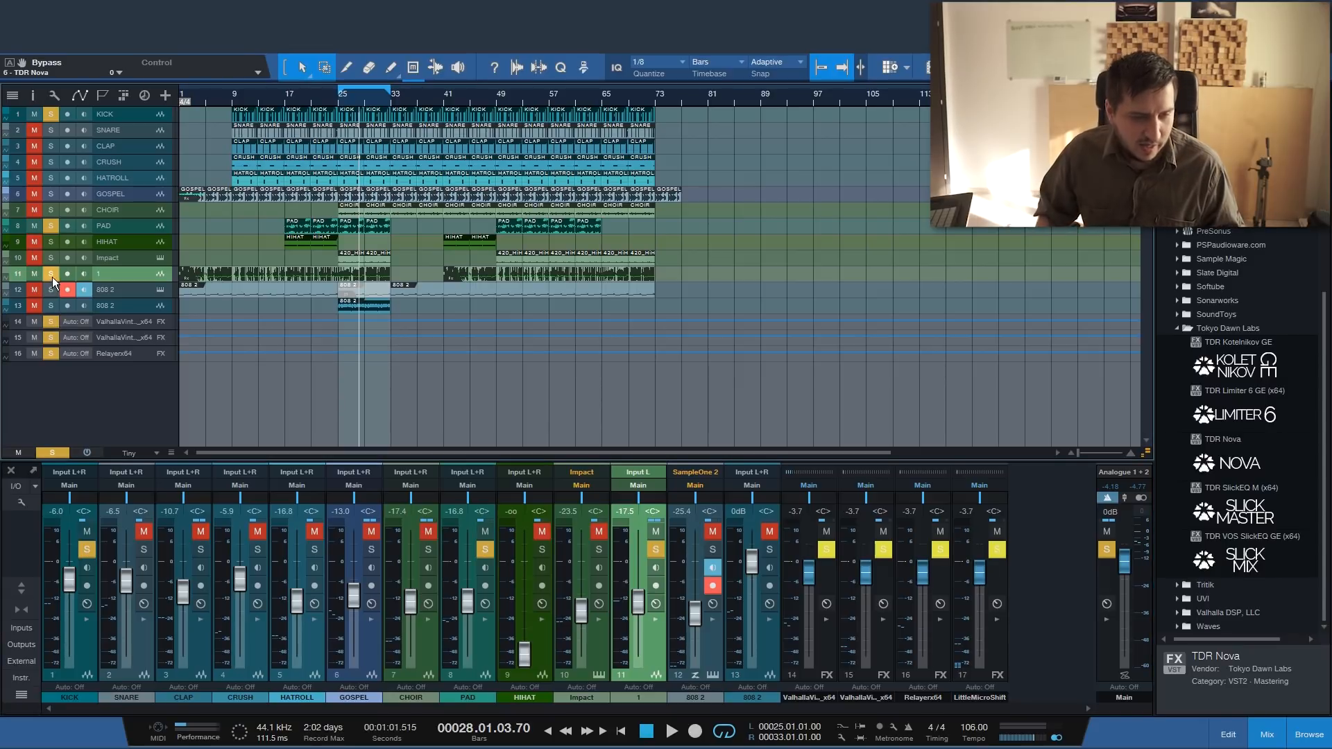
# - Unsolo vocal track 1, raise the PAD channel's volume to -4.6 dB and play the loop
pyautogui.click(52, 273)
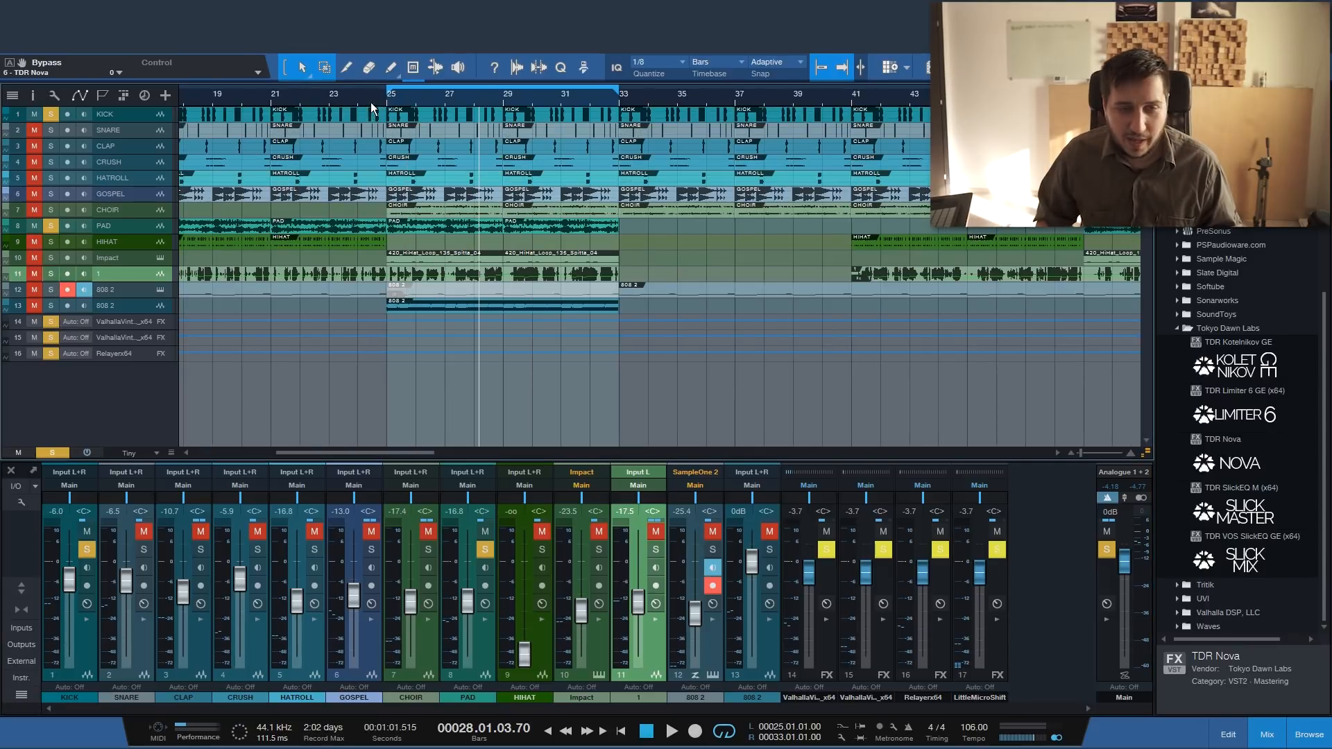
pyautogui.moveTo(468, 601); pyautogui.dragTo(467, 581)
pyautogui.press('space')
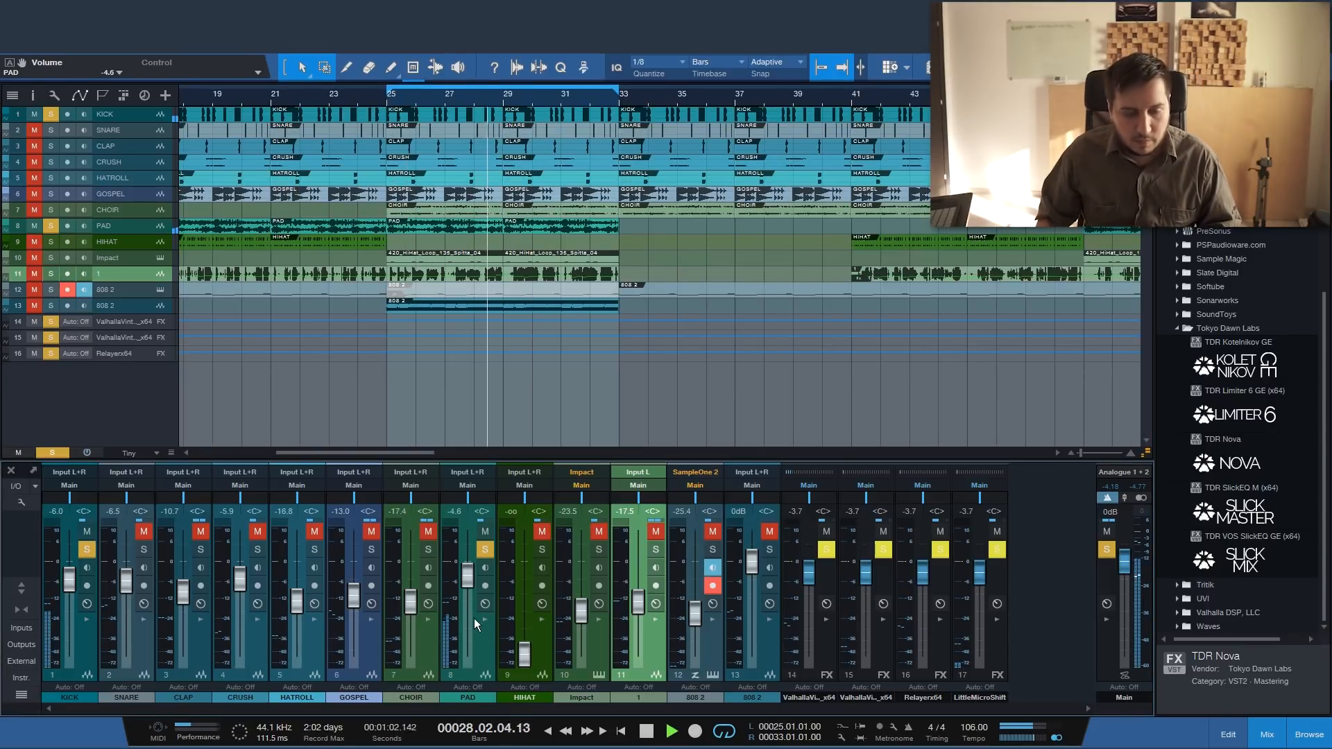
# - Insert TDR Nova on the PAD channel and set its sidechain mode to EXT SC
pyautogui.click(485, 619)
pyautogui.press('space')
pyautogui.moveTo(1229, 460); pyautogui.dragTo(541, 516)
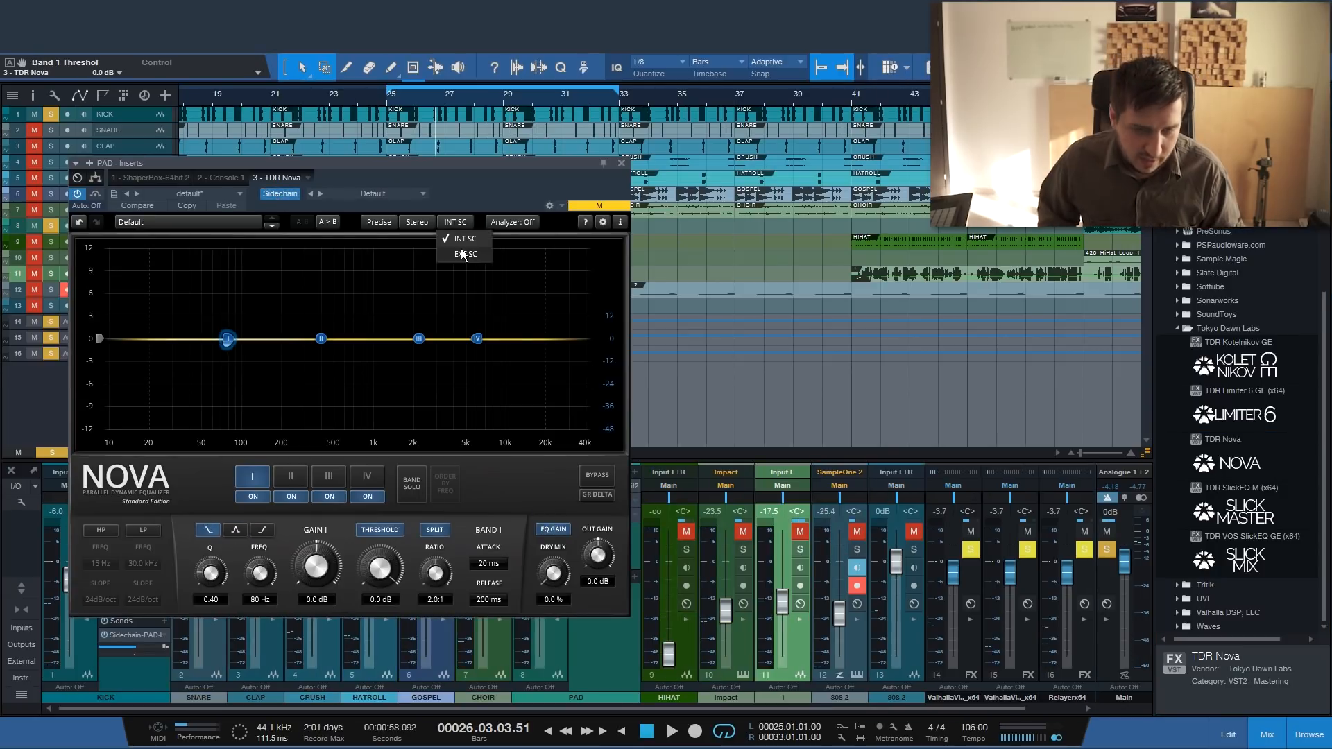
pyautogui.click(455, 221)
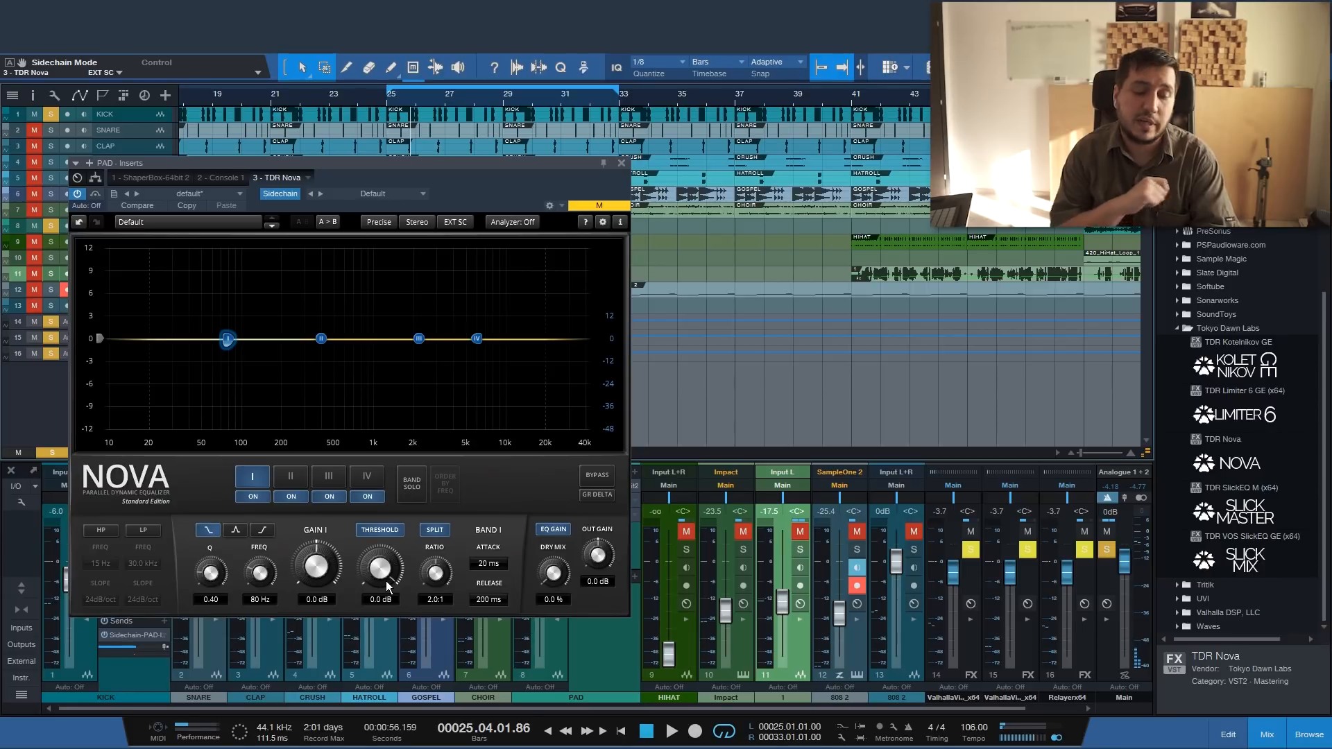
# - Set band I on the pad to a -43.6 dB threshold, Q 1.17 and 220 Hz during playback
pyautogui.moveTo(388, 587); pyautogui.dragTo(389, 638)
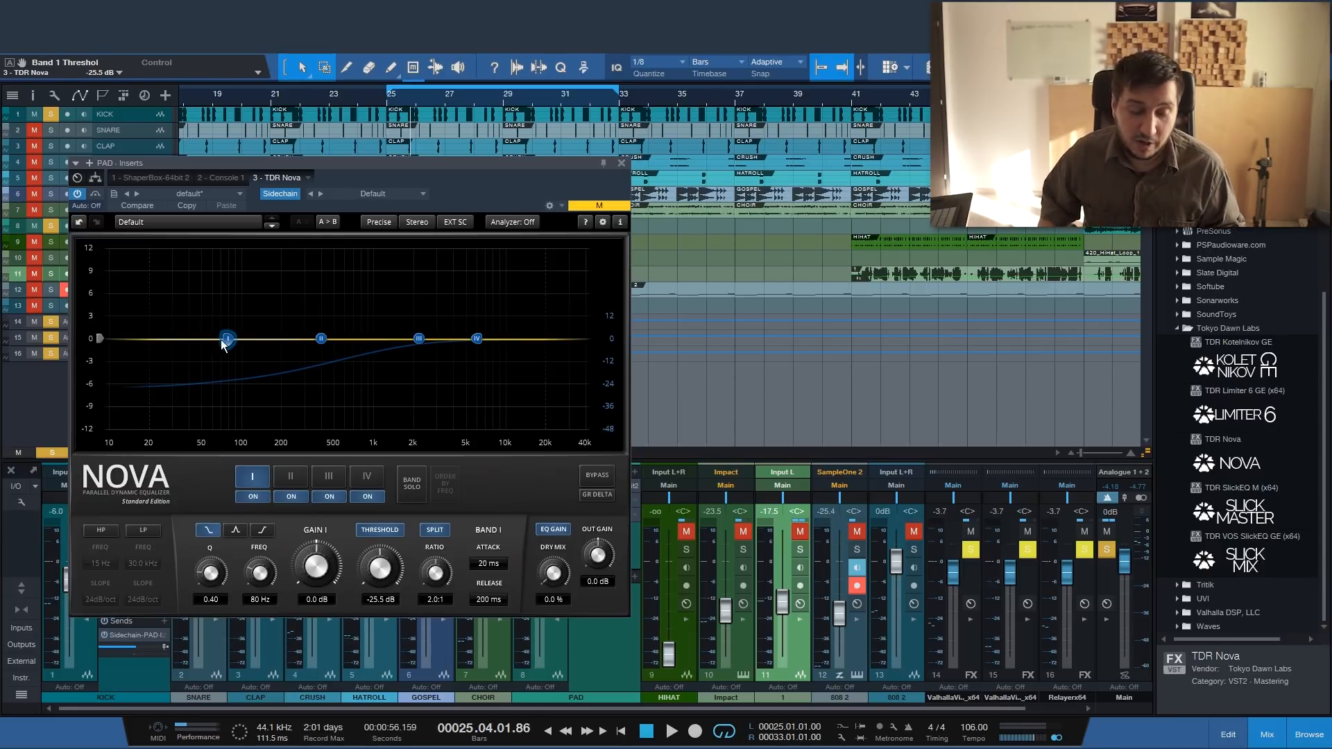
pyautogui.press('space')
pyautogui.moveTo(381, 568)
pyautogui.mouseDown()
pyautogui.moveTo(369, 603)
pyautogui.moveTo(378, 579)
pyautogui.mouseUp()
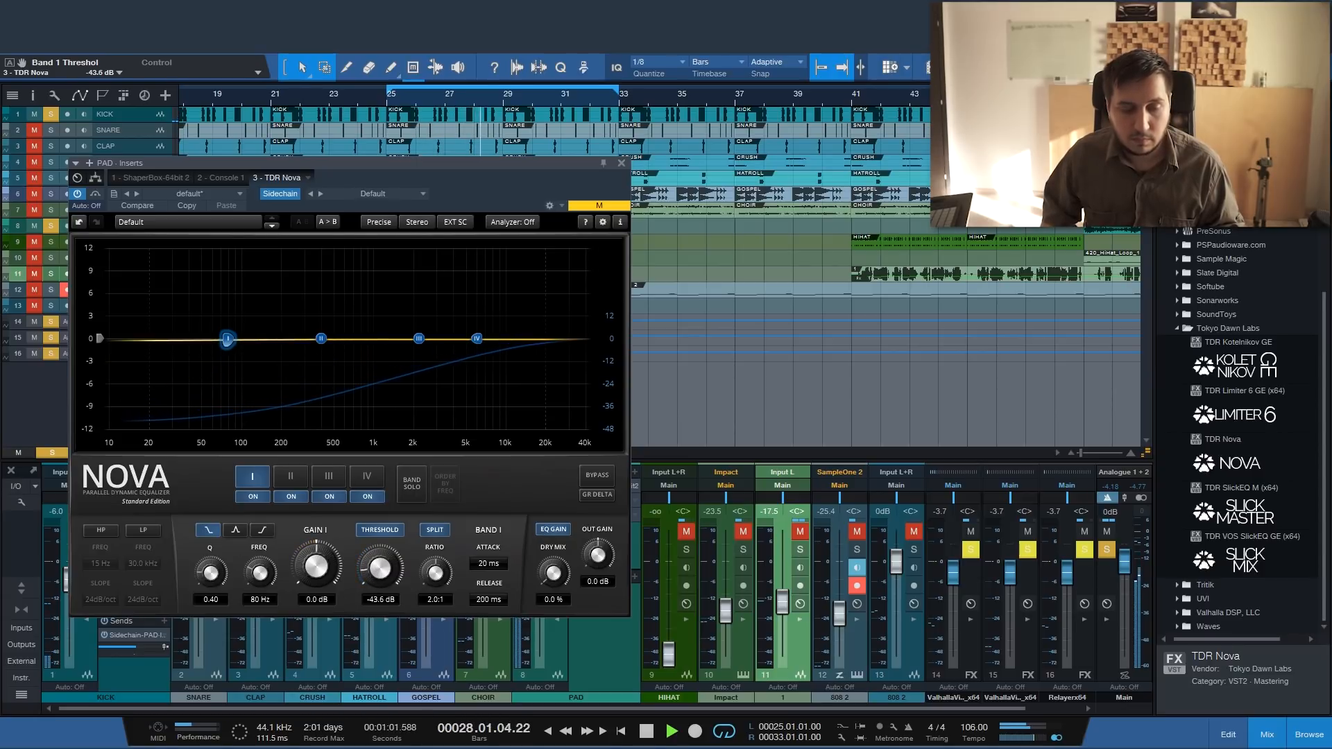
pyautogui.moveTo(210, 573); pyautogui.dragTo(265, 575)
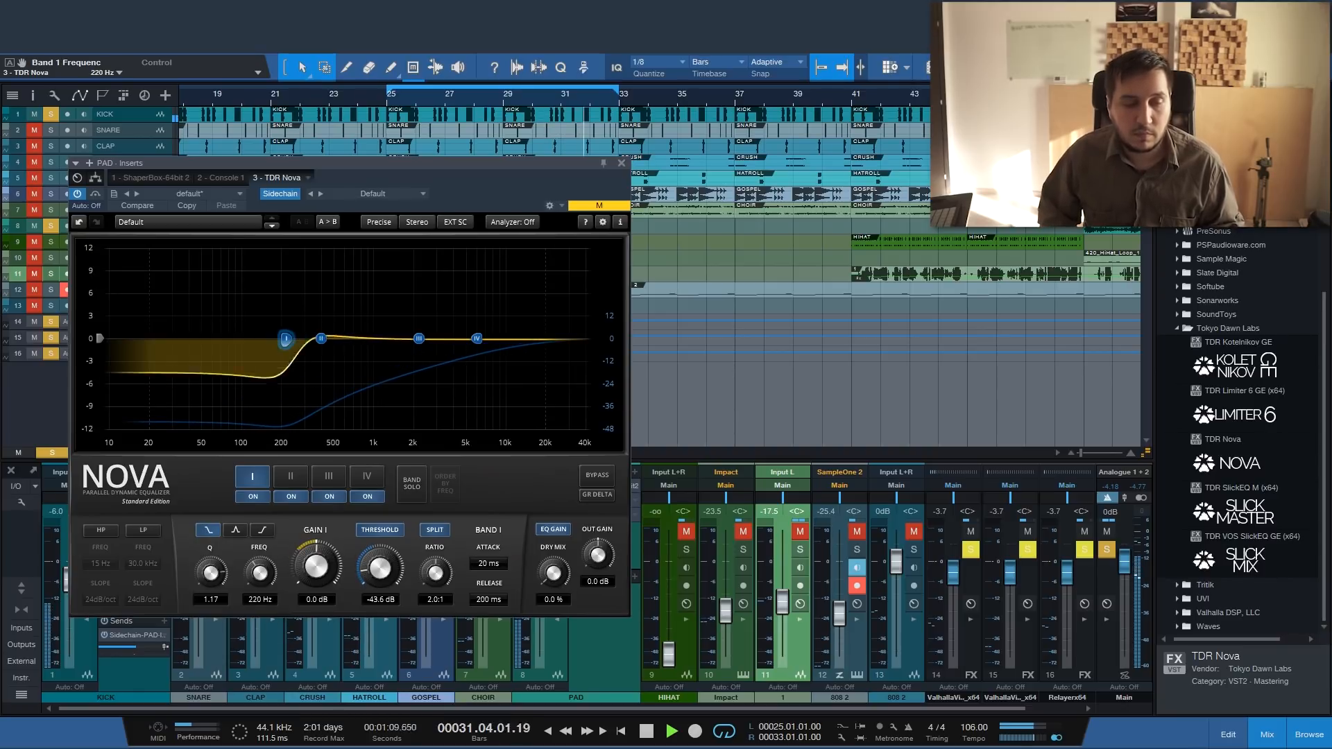
# - Set the pad's band I attack to 0.10 ms, threshold to -50.0 dB and frequency to 794 Hz during playback
pyautogui.moveTo(489, 563); pyautogui.dragTo(489, 570)
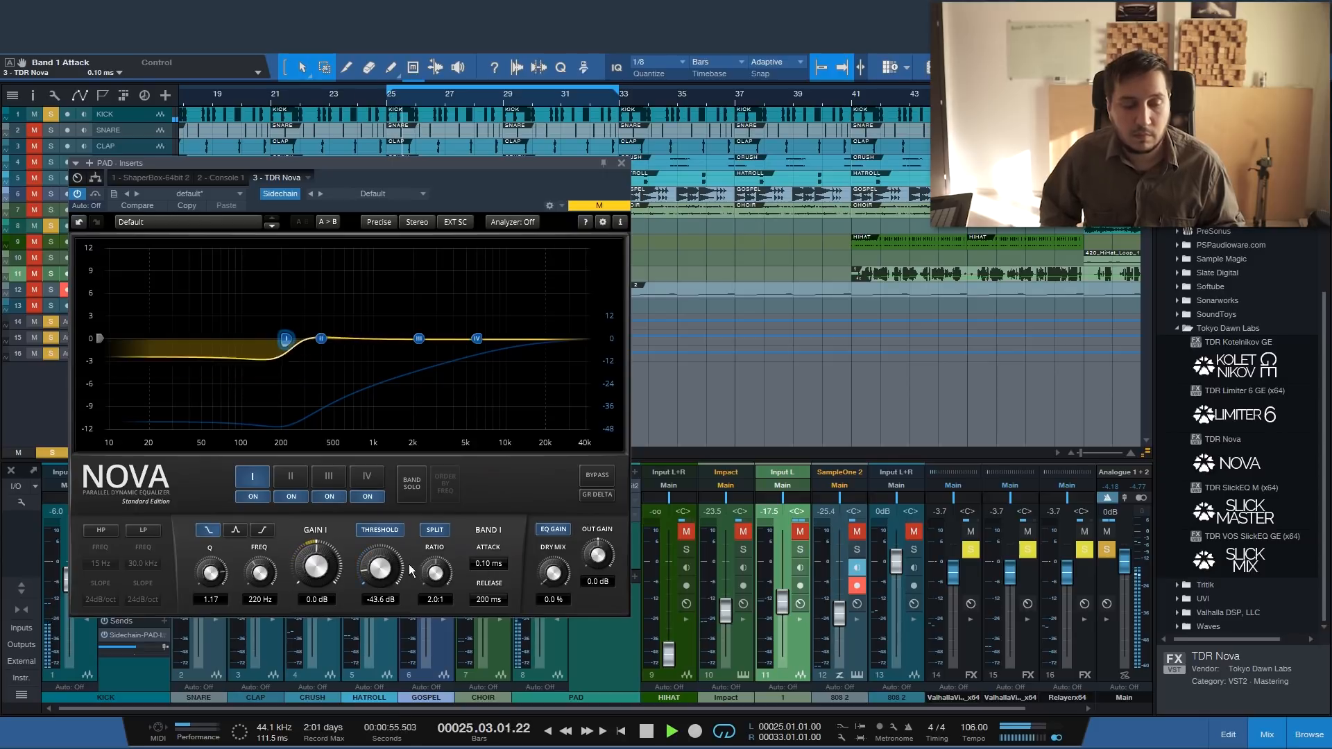
pyautogui.moveTo(372, 565); pyautogui.dragTo(377, 602)
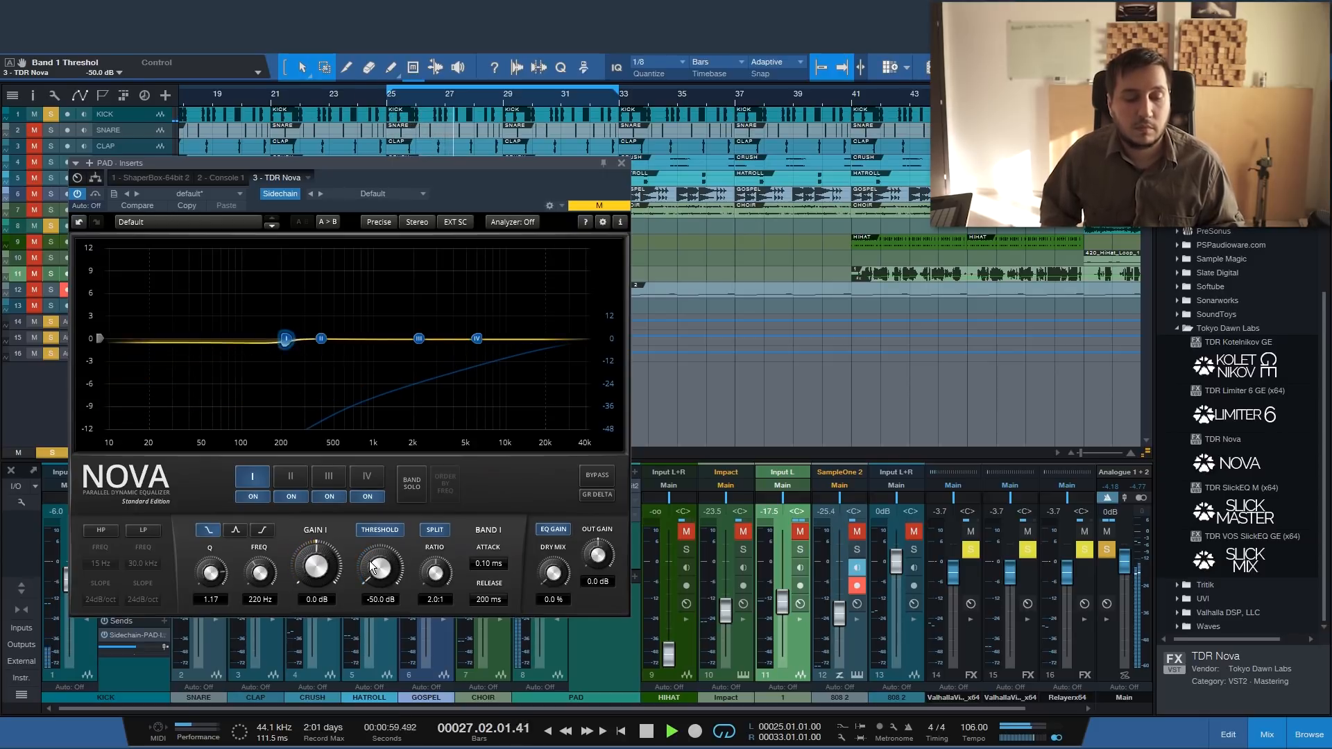
pyautogui.moveTo(259, 571); pyautogui.dragTo(259, 546)
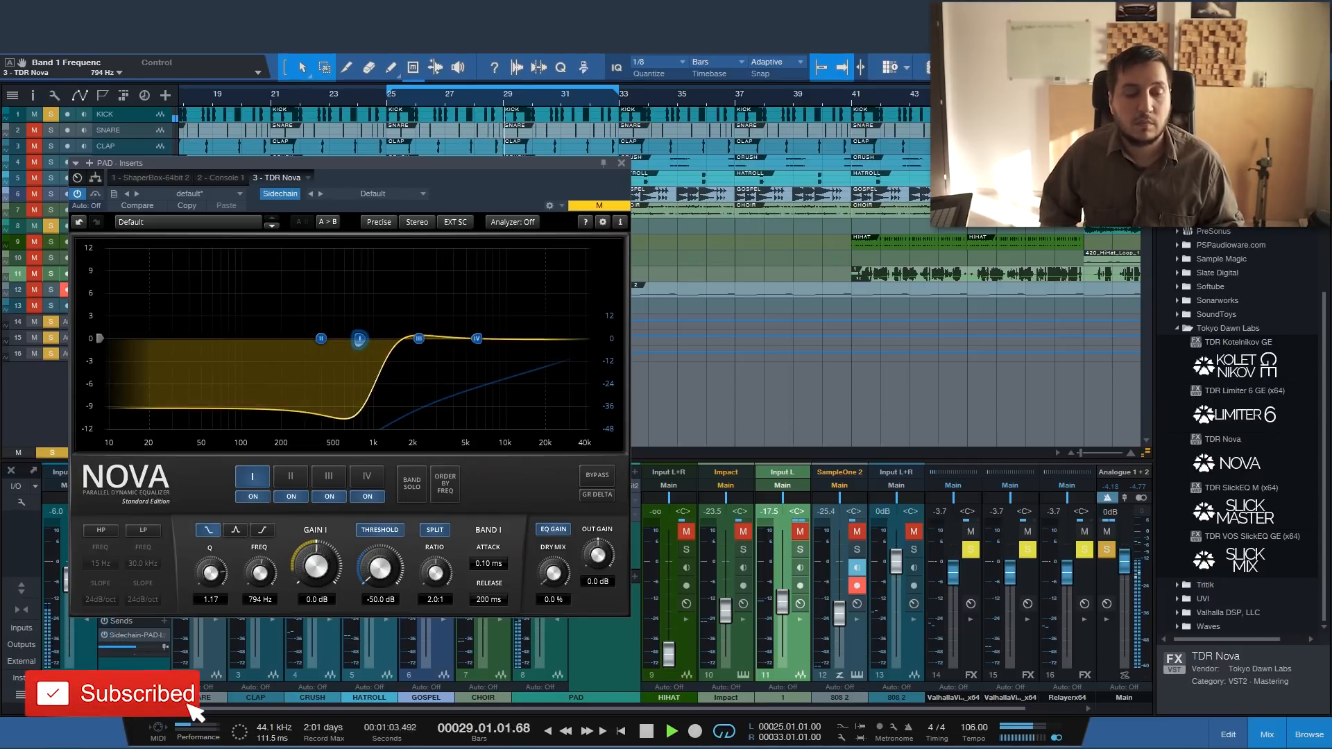
pyautogui.press('space')
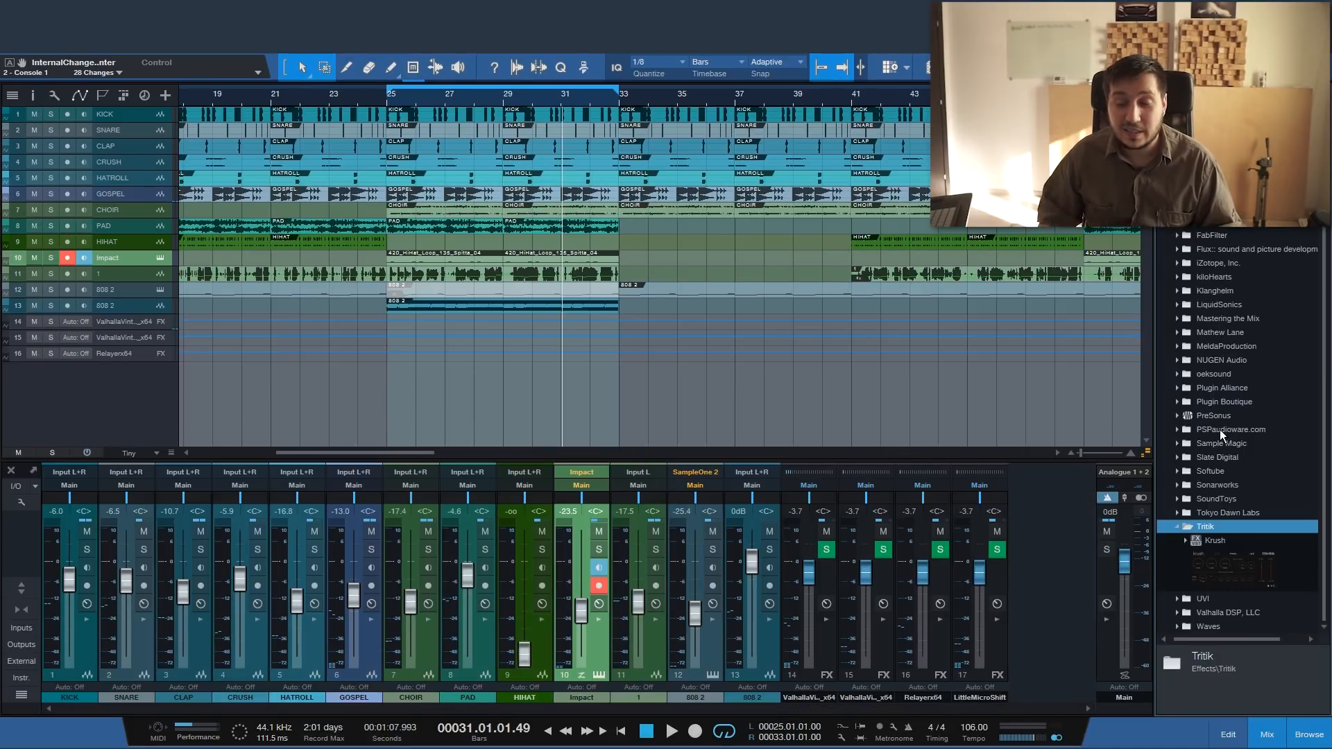
# - Insert Tritik Krush on 808 2 channel 13, and solo that channel for playback from bar 25
pyautogui.moveTo(1214, 540); pyautogui.dragTo(771, 652)
pyautogui.moveTo(476, 381); pyautogui.dragTo(610, 441)
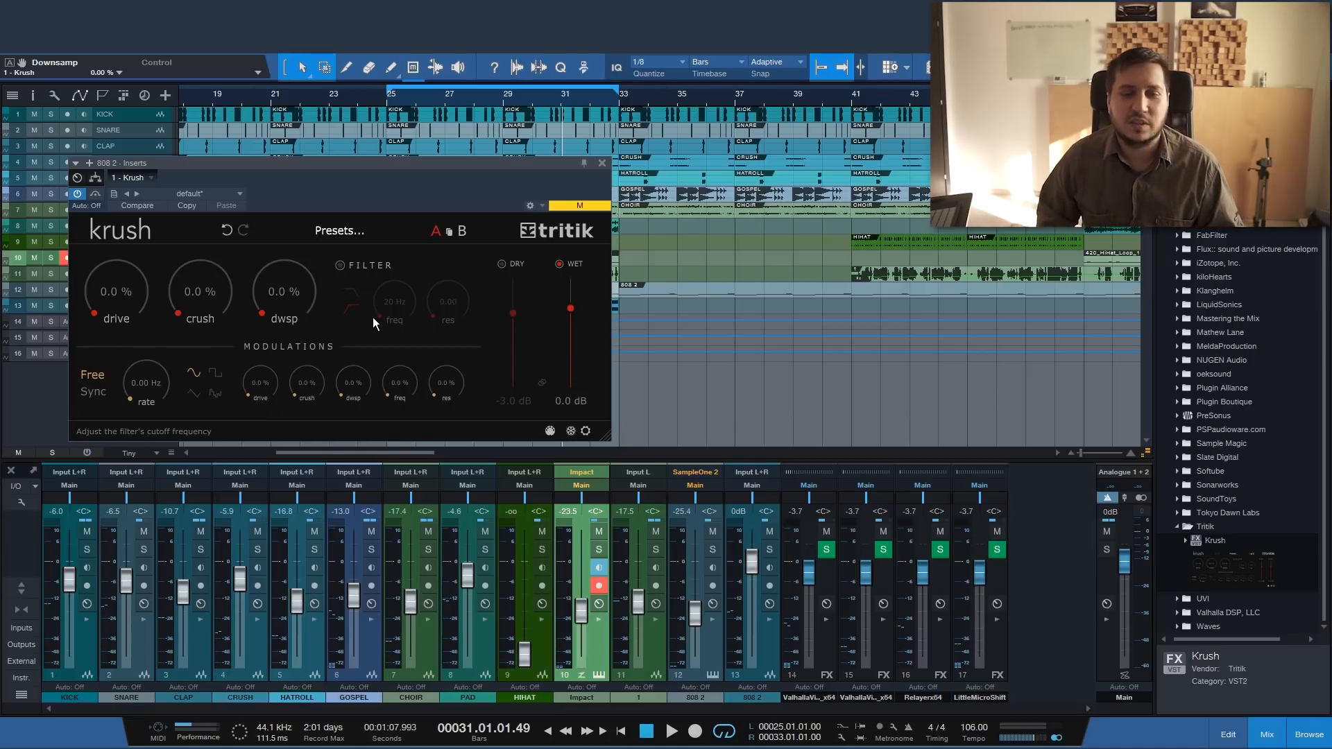
pyautogui.click(389, 102)
pyautogui.click(765, 549)
pyautogui.press('space')
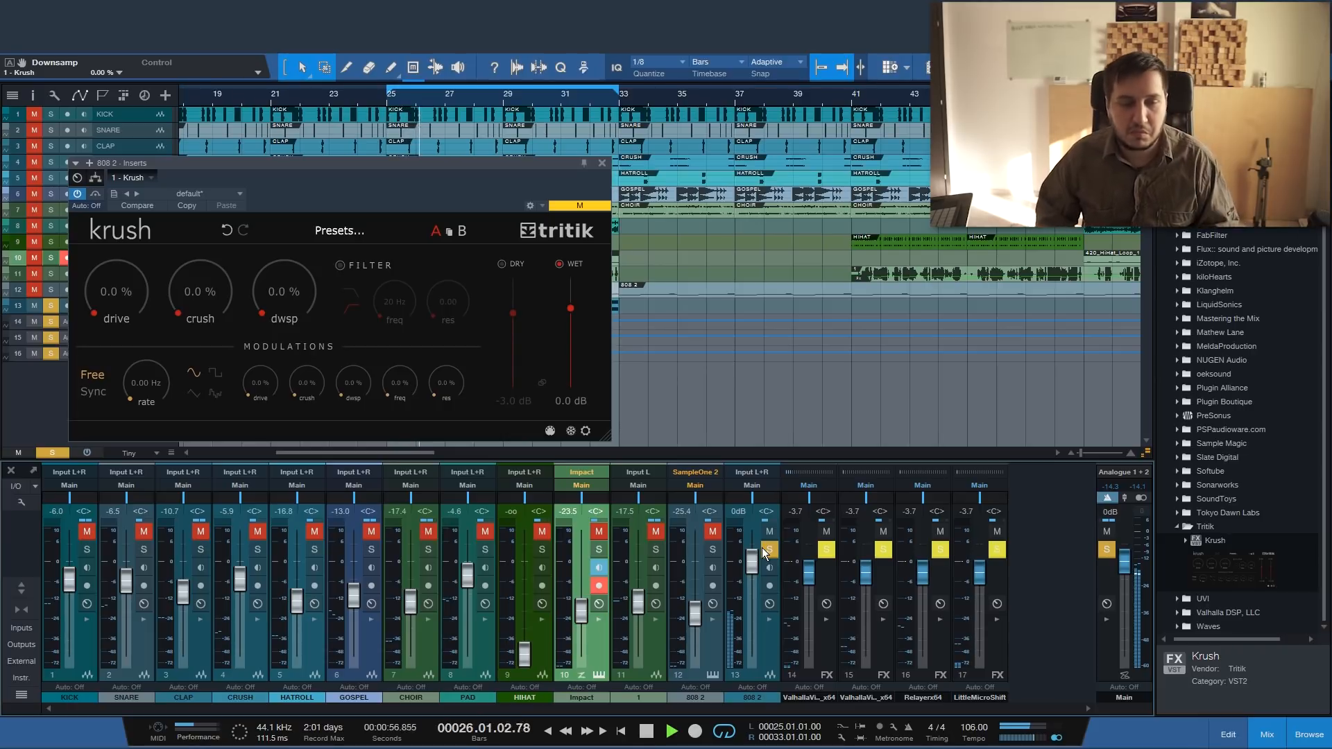
# - Set Krush's drive on 808 2 channel 13 to 39.6 % while the loop plays
pyautogui.moveTo(126, 323); pyautogui.dragTo(130, 235)
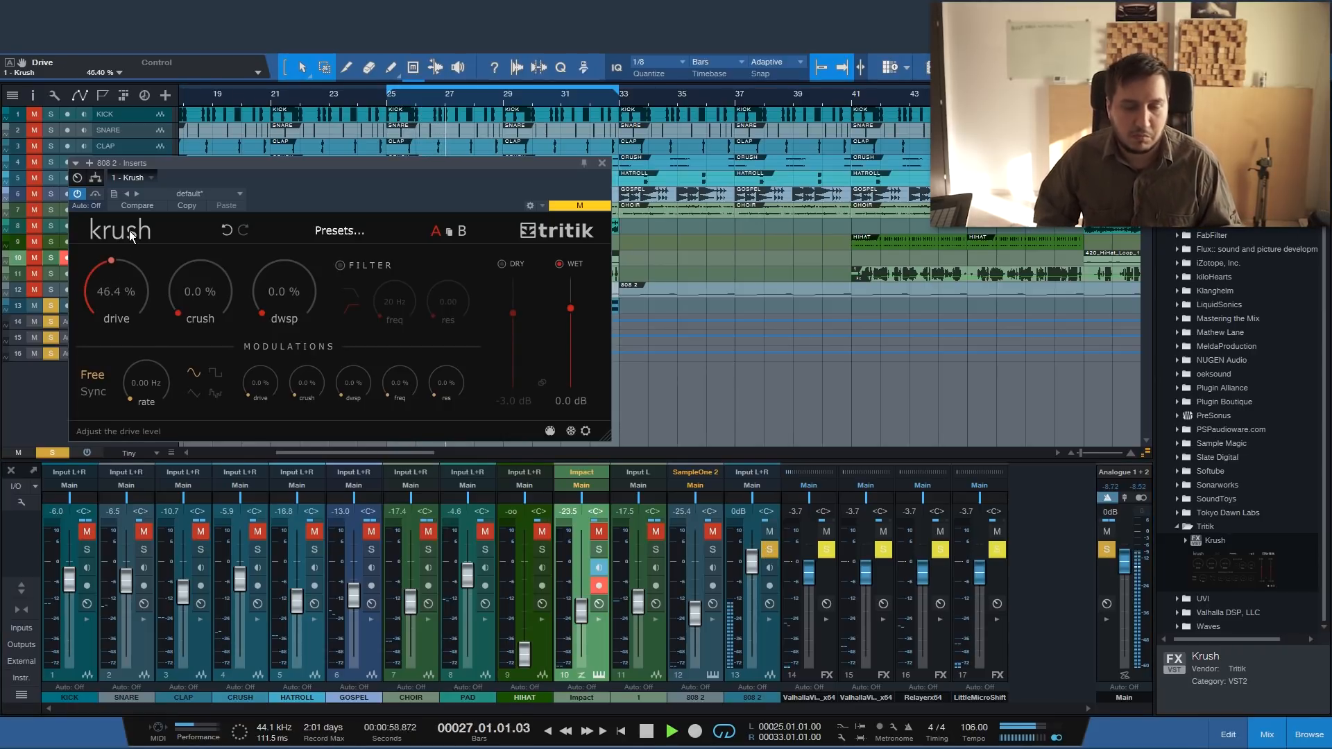
pyautogui.moveTo(139, 230); pyautogui.dragTo(175, 205)
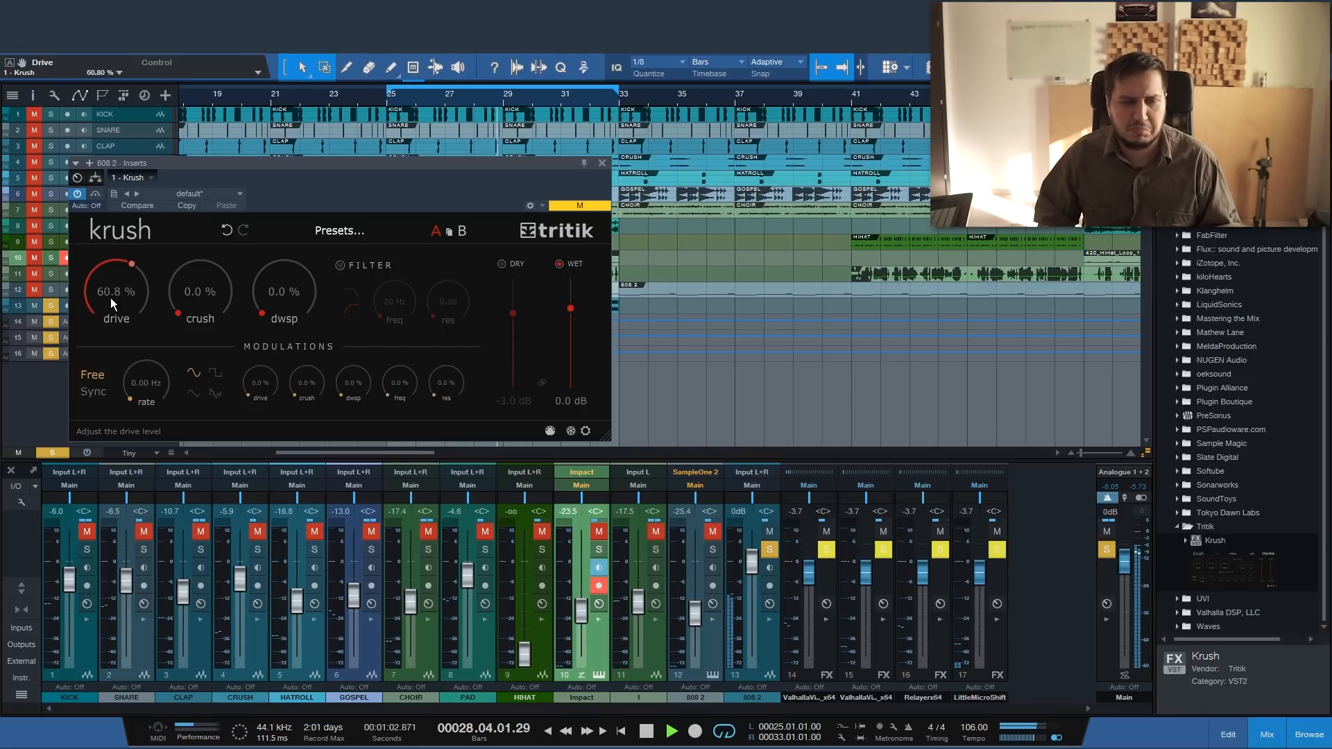
pyautogui.click(95, 195)
pyautogui.click(95, 195)
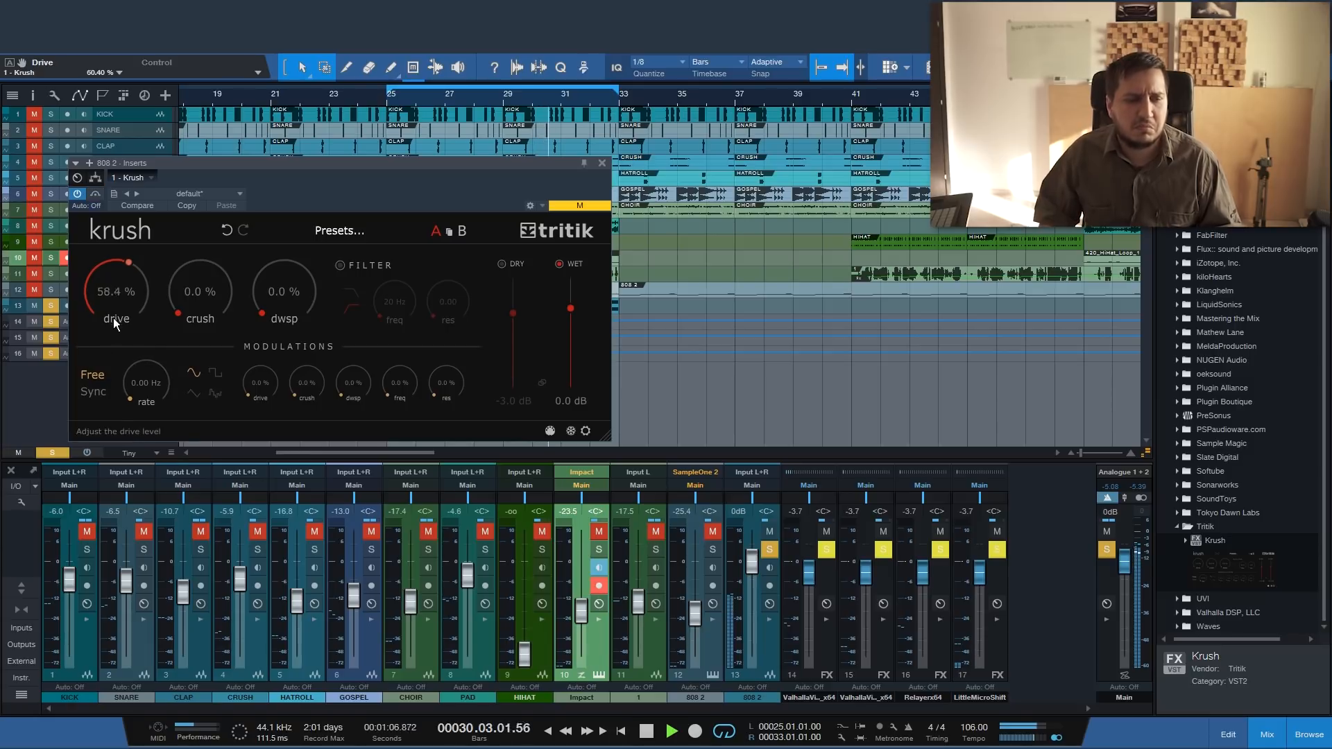
pyautogui.moveTo(118, 342); pyautogui.dragTo(119, 343)
pyautogui.moveTo(119, 302); pyautogui.dragTo(120, 310)
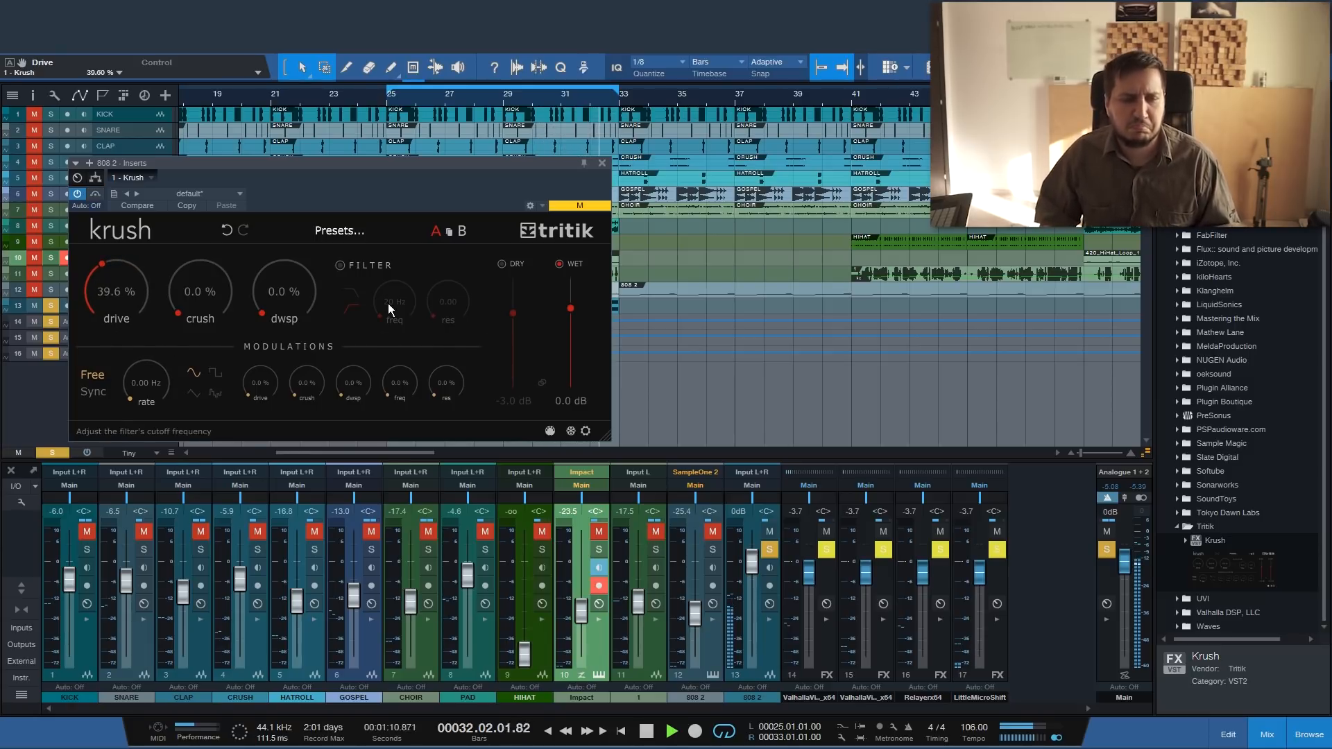
pyautogui.press('space')
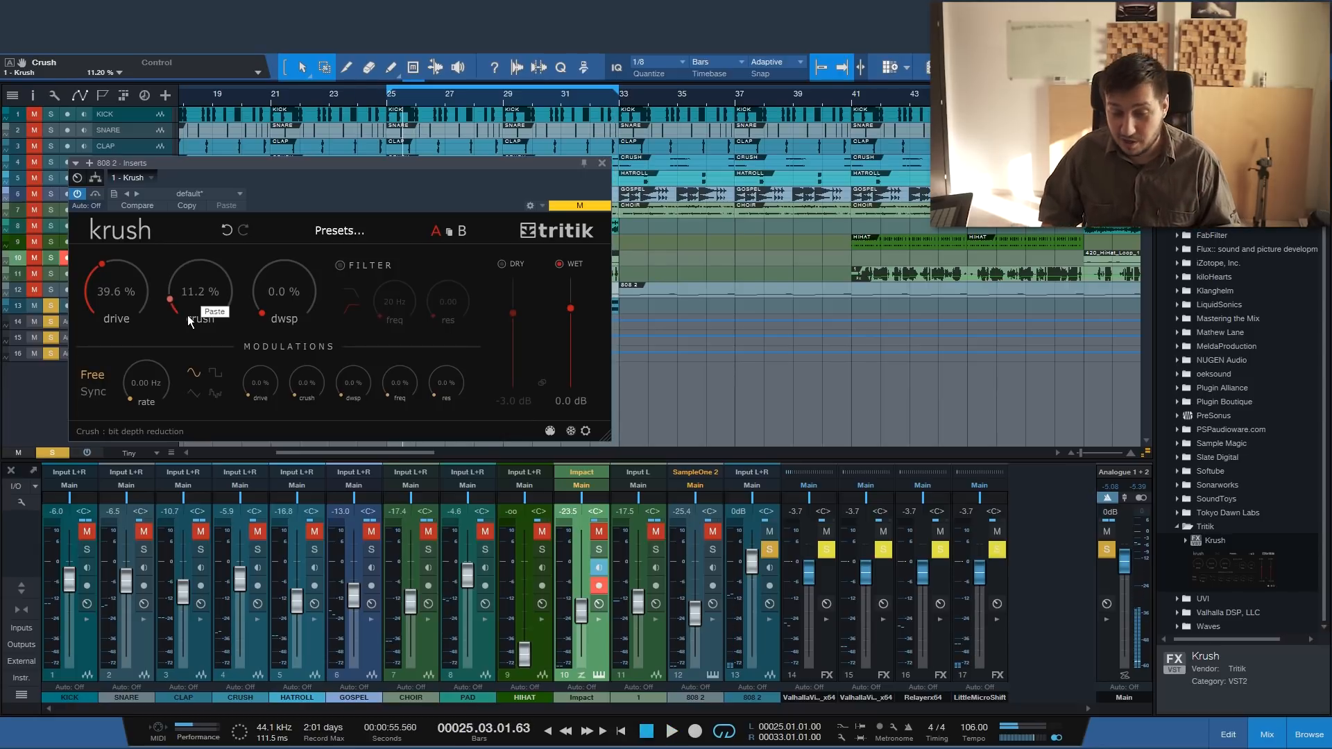
# - Try crush at 63.2 % on the 808, then return it to 0 % and try downsampling at 32.4 % during playback
pyautogui.press('space')
pyautogui.moveTo(188, 310); pyautogui.dragTo(188, 299)
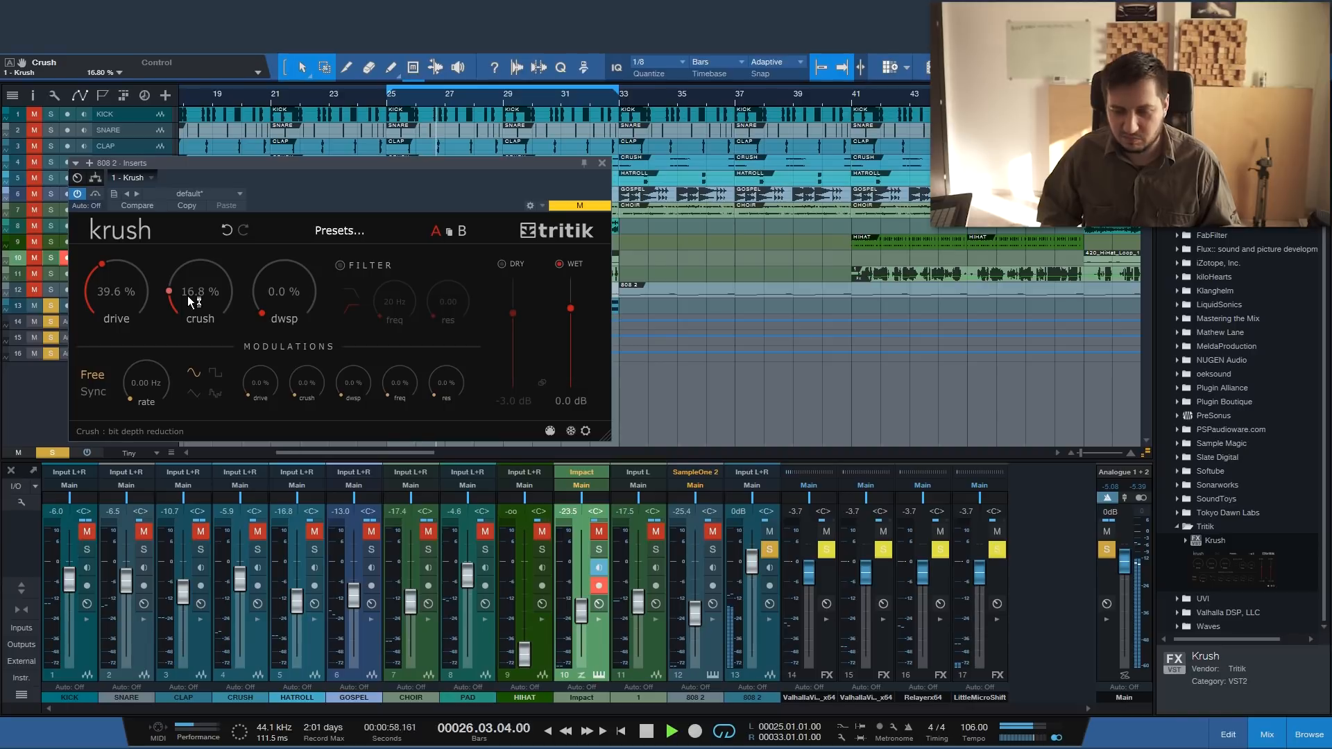
pyautogui.moveTo(218, 253); pyautogui.dragTo(232, 219)
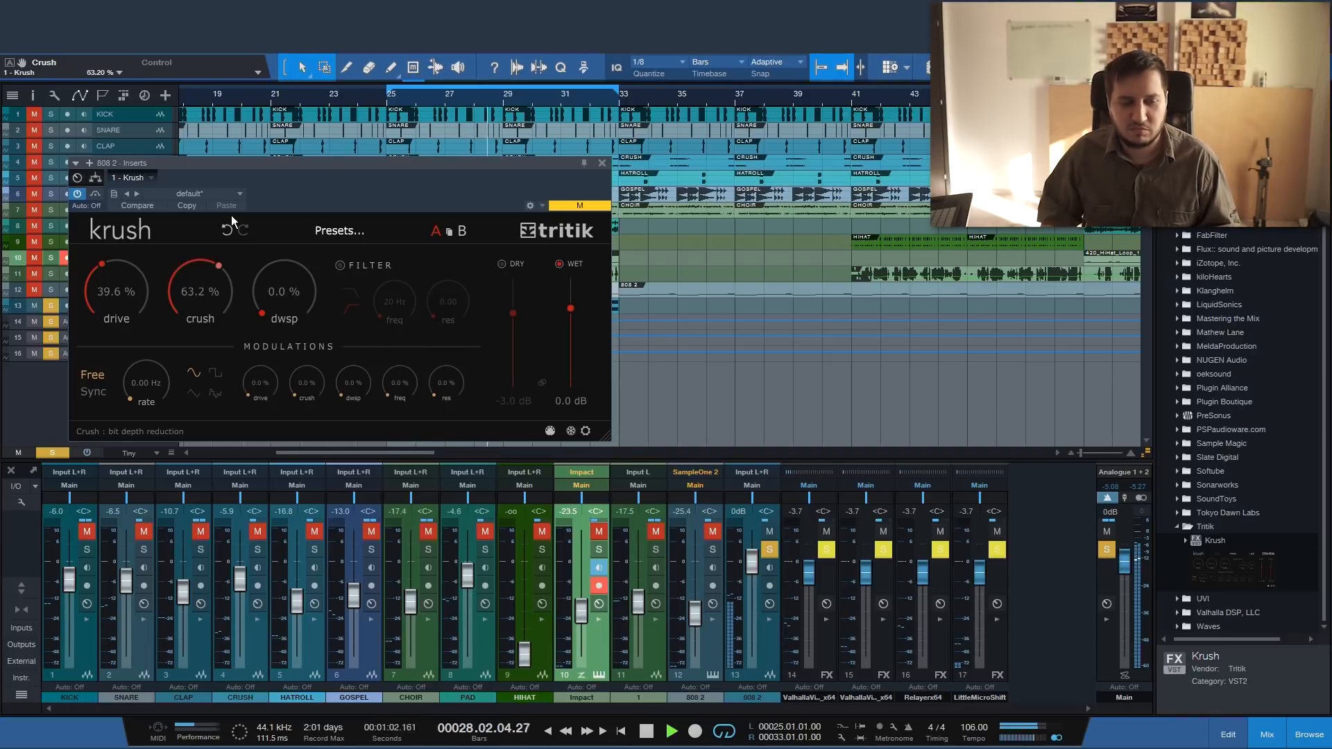
pyautogui.moveTo(231, 258); pyautogui.dragTo(238, 231)
pyautogui.moveTo(220, 277); pyautogui.dragTo(290, 303)
pyautogui.press('space')
pyautogui.press('space')
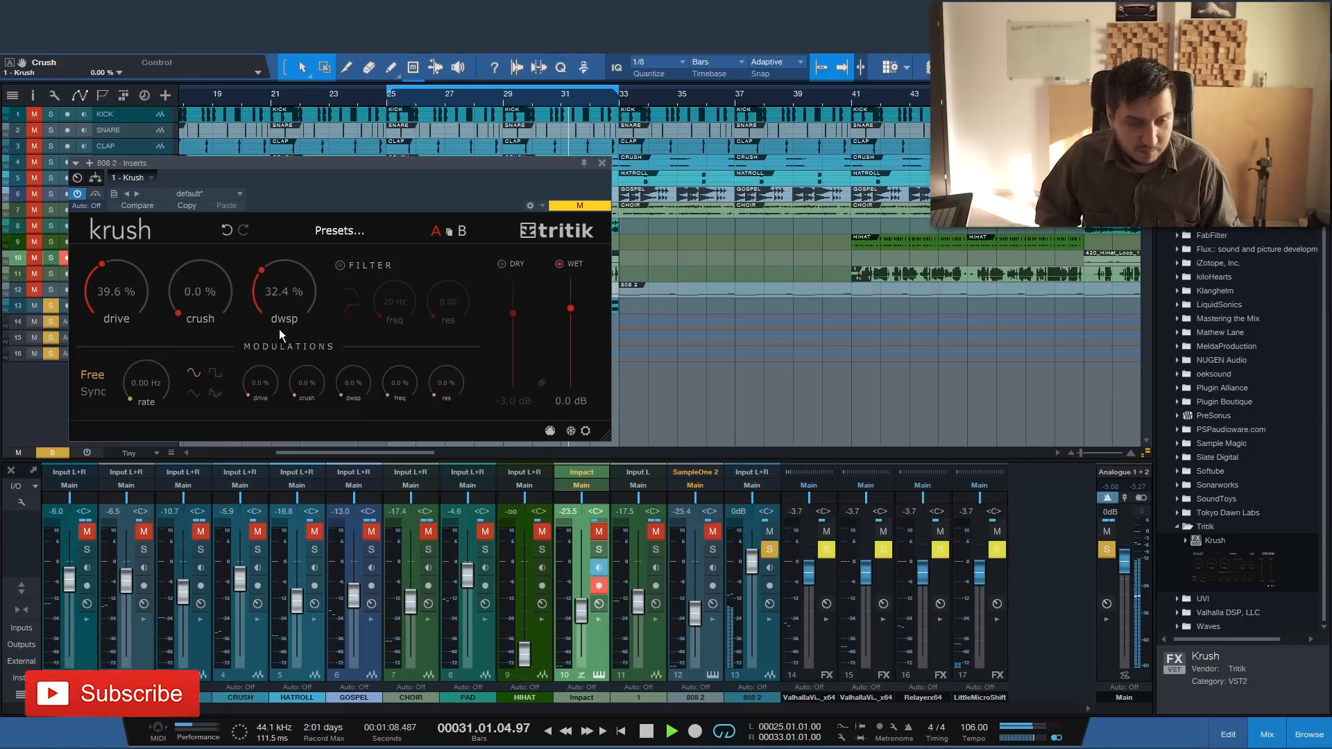
# - Set the 808's crush to 5.6 % and dwsp to 9.6 % during playback
pyautogui.moveTo(285, 302)
pyautogui.mouseDown()
pyautogui.moveTo(286, 287)
pyautogui.moveTo(282, 323)
pyautogui.moveTo(290, 231)
pyautogui.moveTo(284, 305)
pyautogui.moveTo(294, 292)
pyautogui.moveTo(307, 322)
pyautogui.moveTo(288, 304)
pyautogui.mouseUp()
pyautogui.moveTo(195, 302); pyautogui.dragTo(193, 273)
pyautogui.moveTo(274, 305); pyautogui.dragTo(272, 312)
pyautogui.moveTo(185, 305); pyautogui.dragTo(184, 310)
pyautogui.moveTo(281, 305)
pyautogui.mouseDown()
pyautogui.moveTo(210, 307)
pyautogui.moveTo(287, 306)
pyautogui.mouseUp()
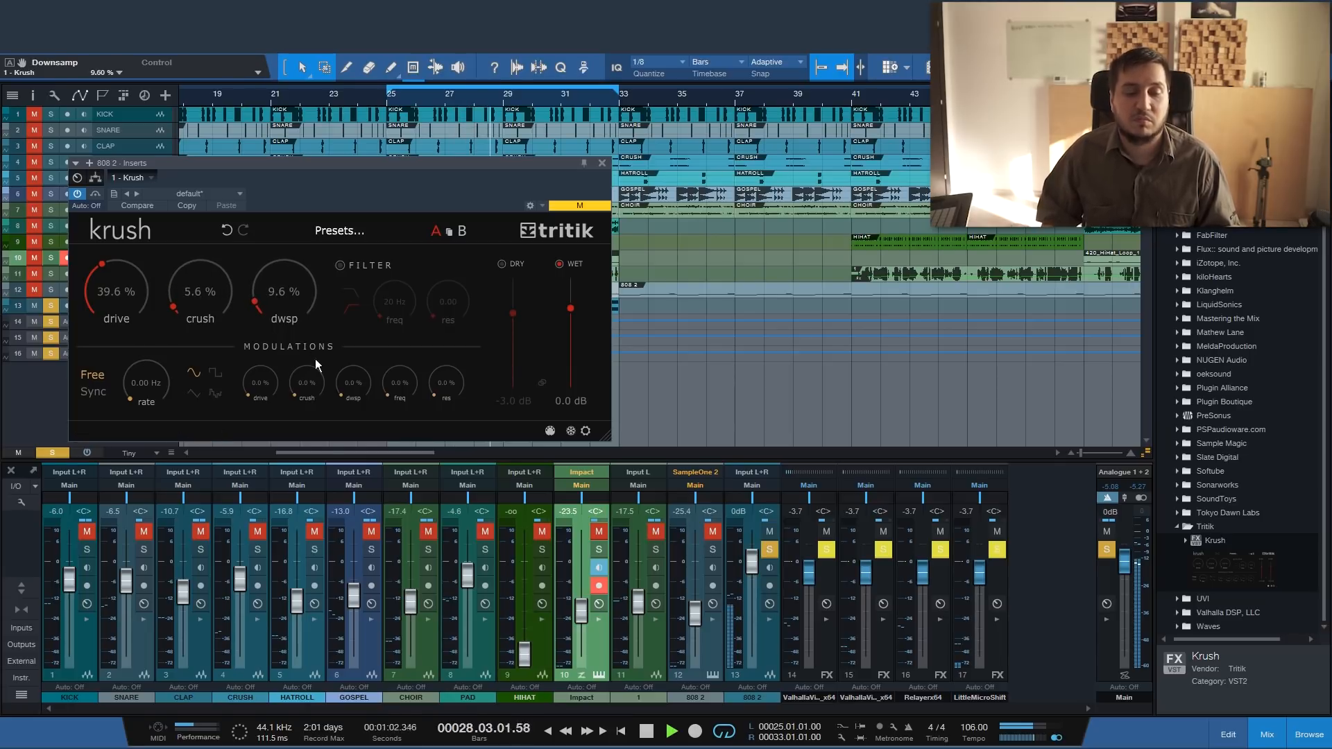
pyautogui.press('space')
# - Enable the 808 Krush filter as a low-pass with 5414 Hz frequency and 0.16 resonance, then close the plugin window
pyautogui.click(338, 265)
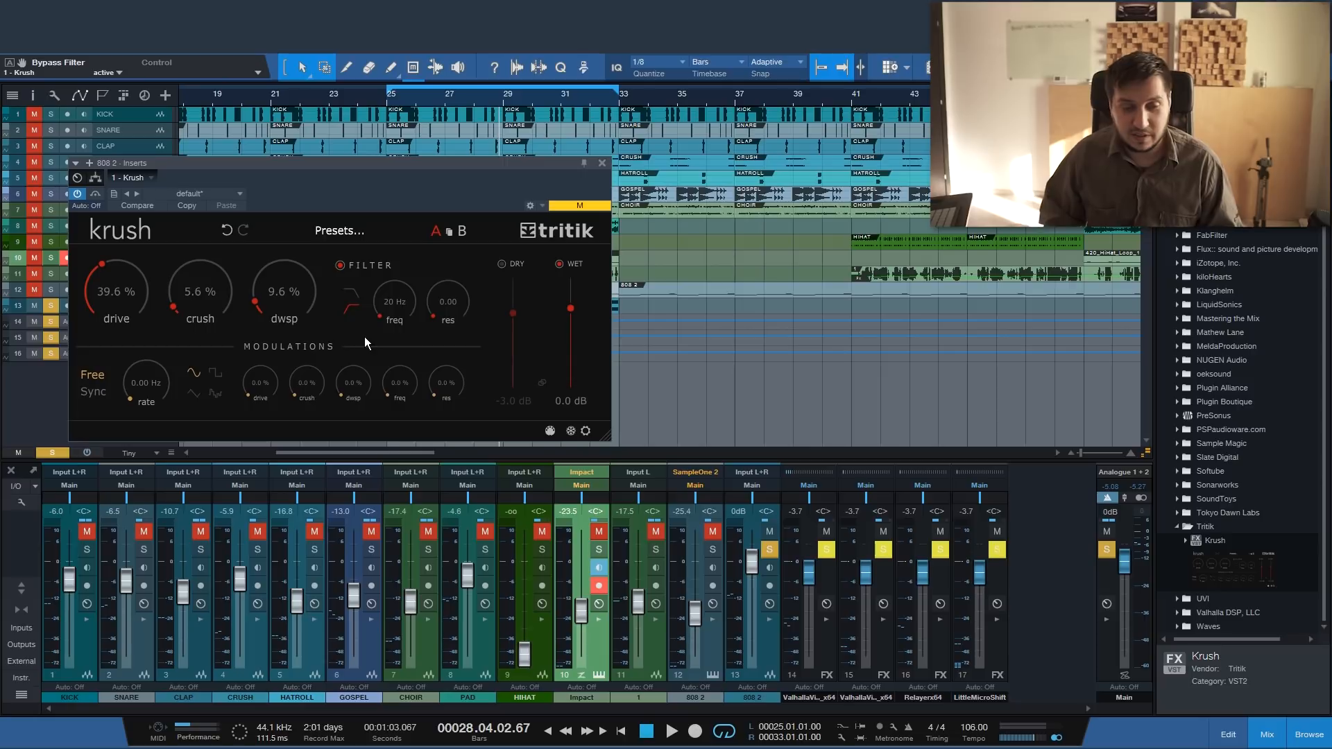
pyautogui.click(351, 294)
pyautogui.press('space')
pyautogui.moveTo(385, 286); pyautogui.dragTo(369, 387)
pyautogui.moveTo(448, 303)
pyautogui.mouseDown()
pyautogui.moveTo(455, 272)
pyautogui.moveTo(410, 301)
pyautogui.moveTo(436, 318)
pyautogui.moveTo(442, 299)
pyautogui.moveTo(434, 323)
pyautogui.moveTo(463, 250)
pyautogui.moveTo(455, 301)
pyautogui.moveTo(466, 293)
pyautogui.mouseUp()
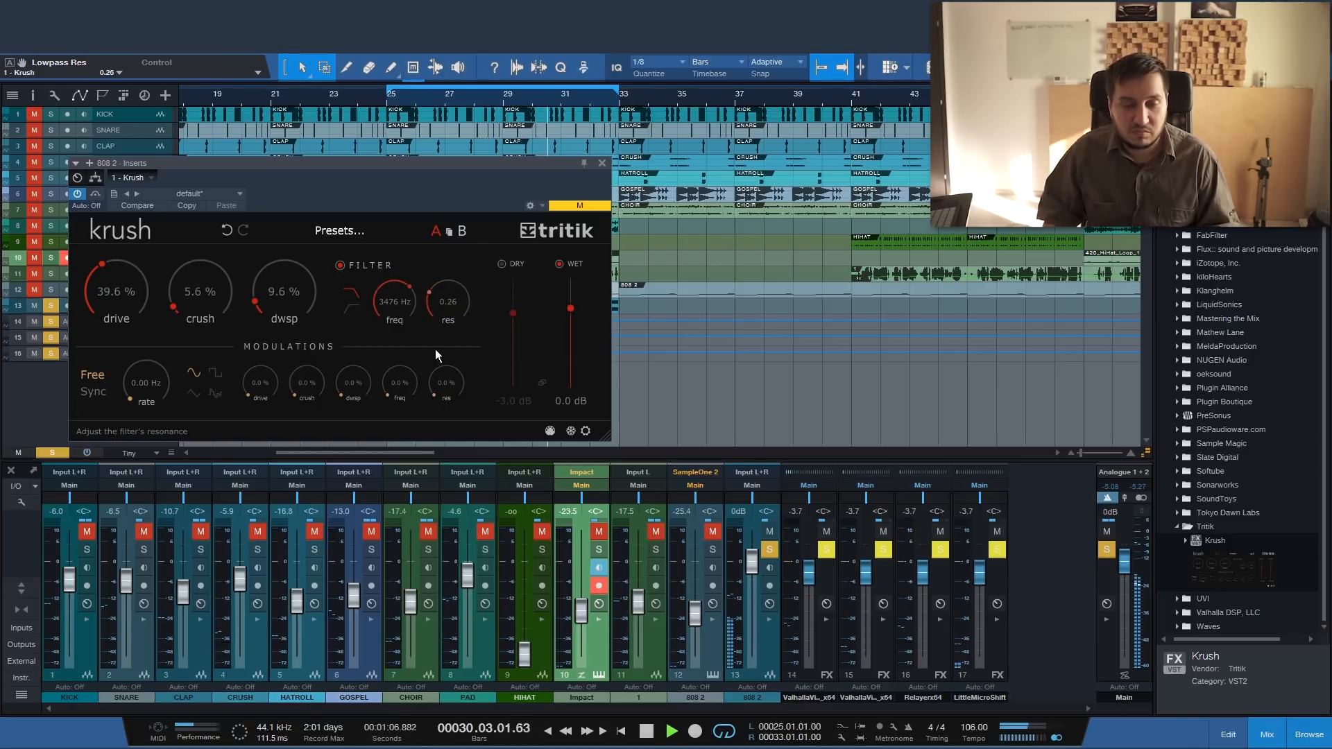
pyautogui.moveTo(450, 357); pyautogui.dragTo(492, 224)
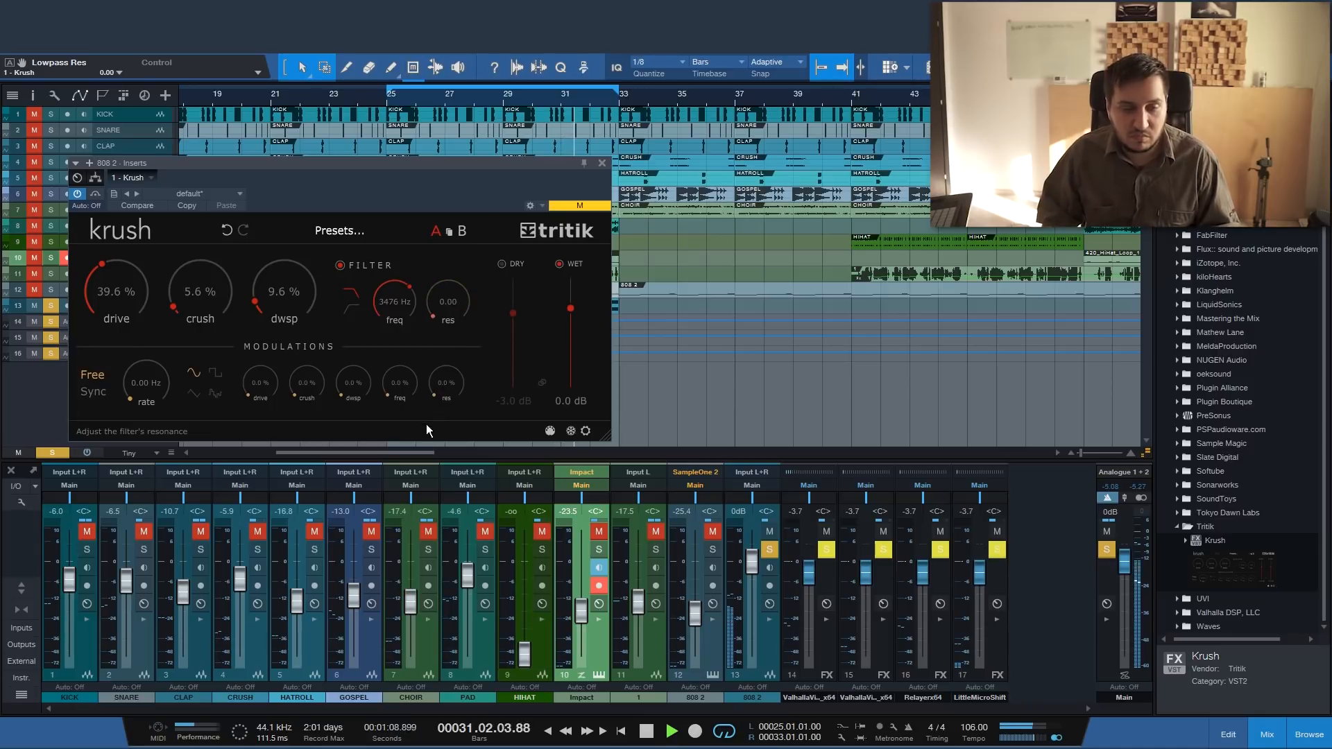
pyautogui.moveTo(435, 388); pyautogui.dragTo(428, 370)
pyautogui.moveTo(384, 294); pyautogui.dragTo(386, 281)
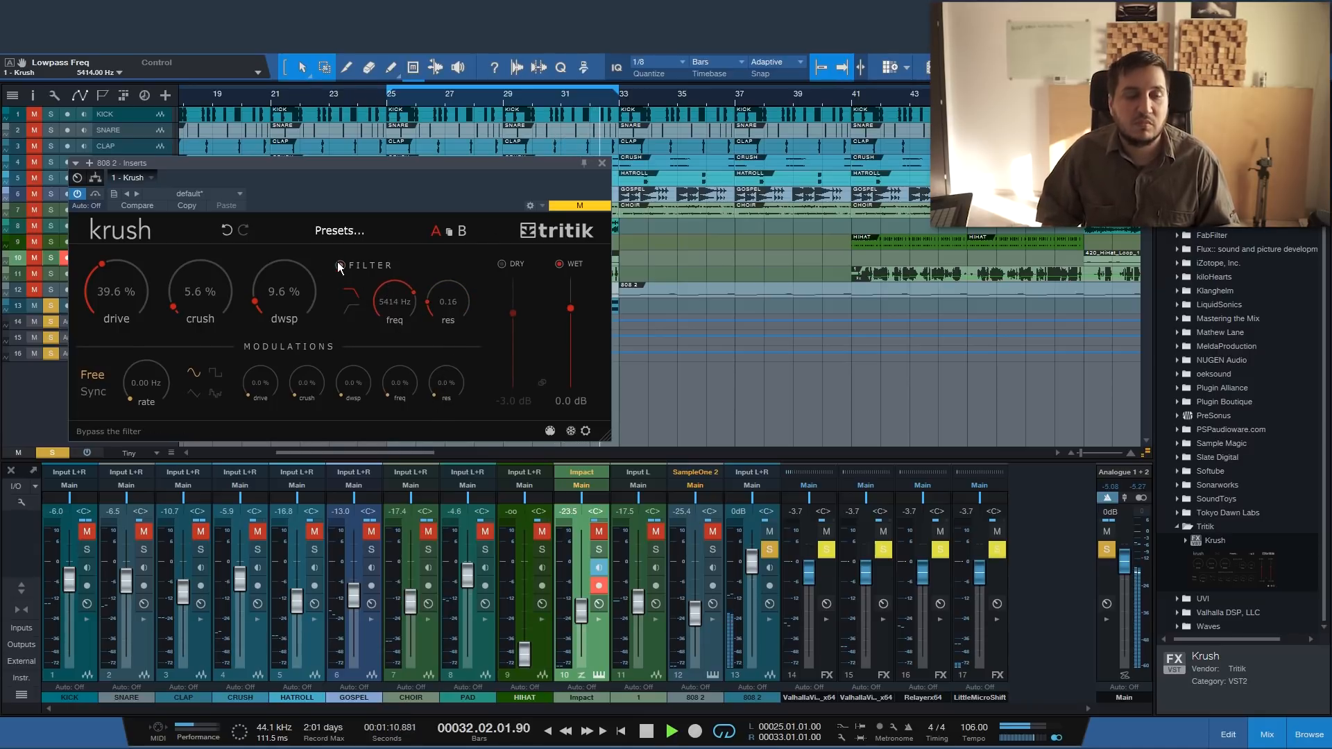
pyautogui.press('space')
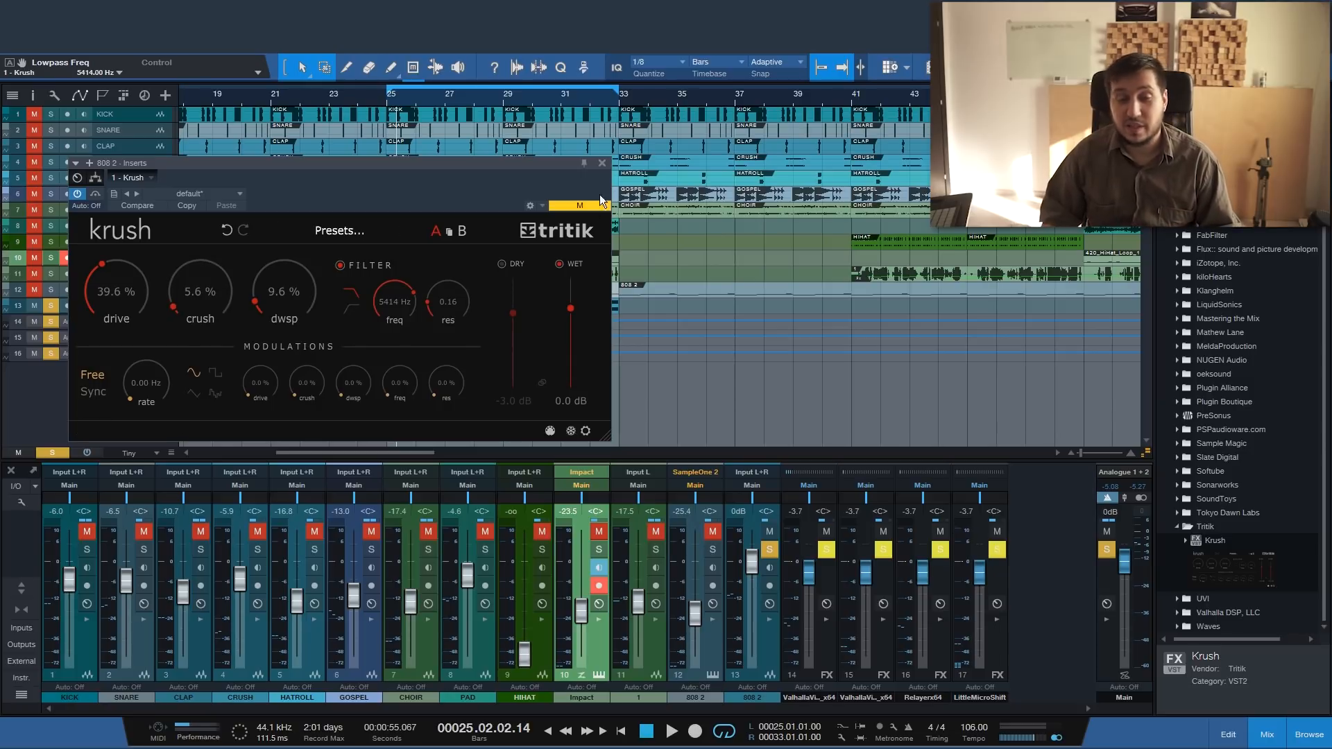
pyautogui.click(602, 164)
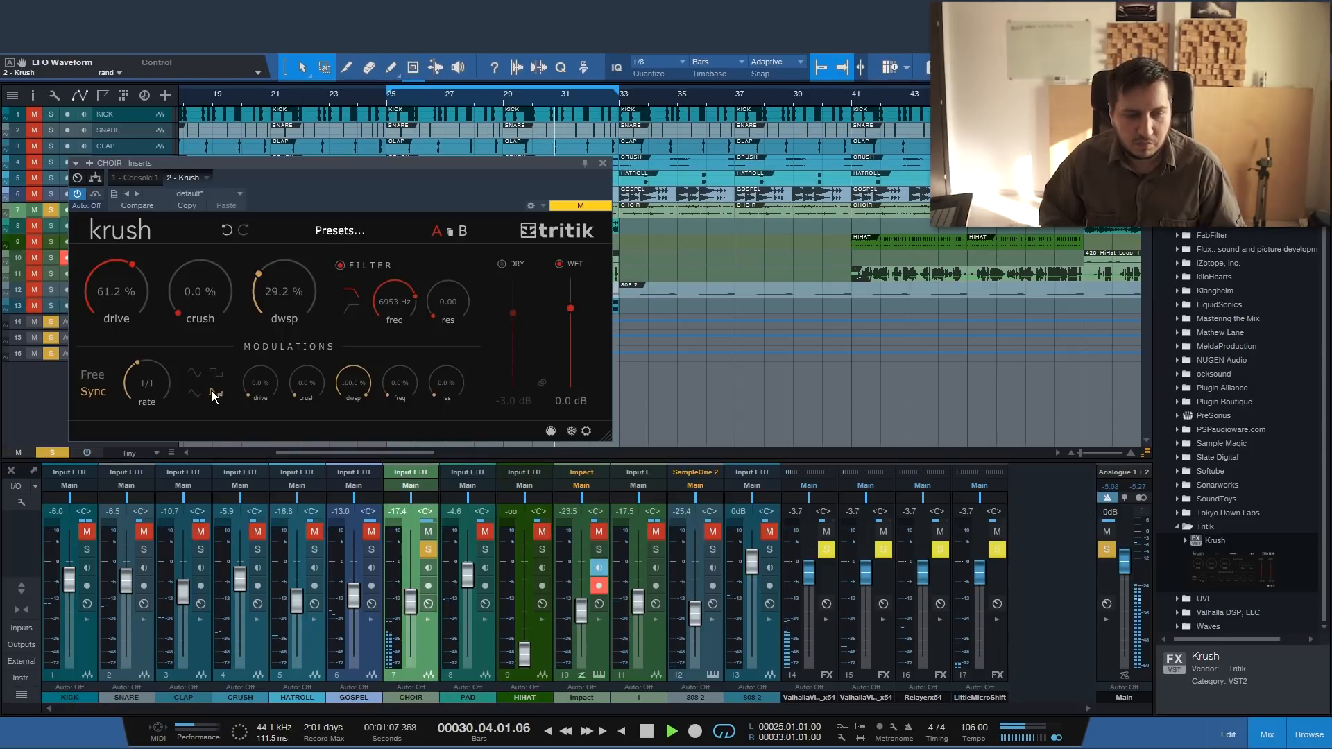
# - Try the square and triangle LFO waveforms in the CHOIR channel's Krush and settle on sine
pyautogui.click(215, 373)
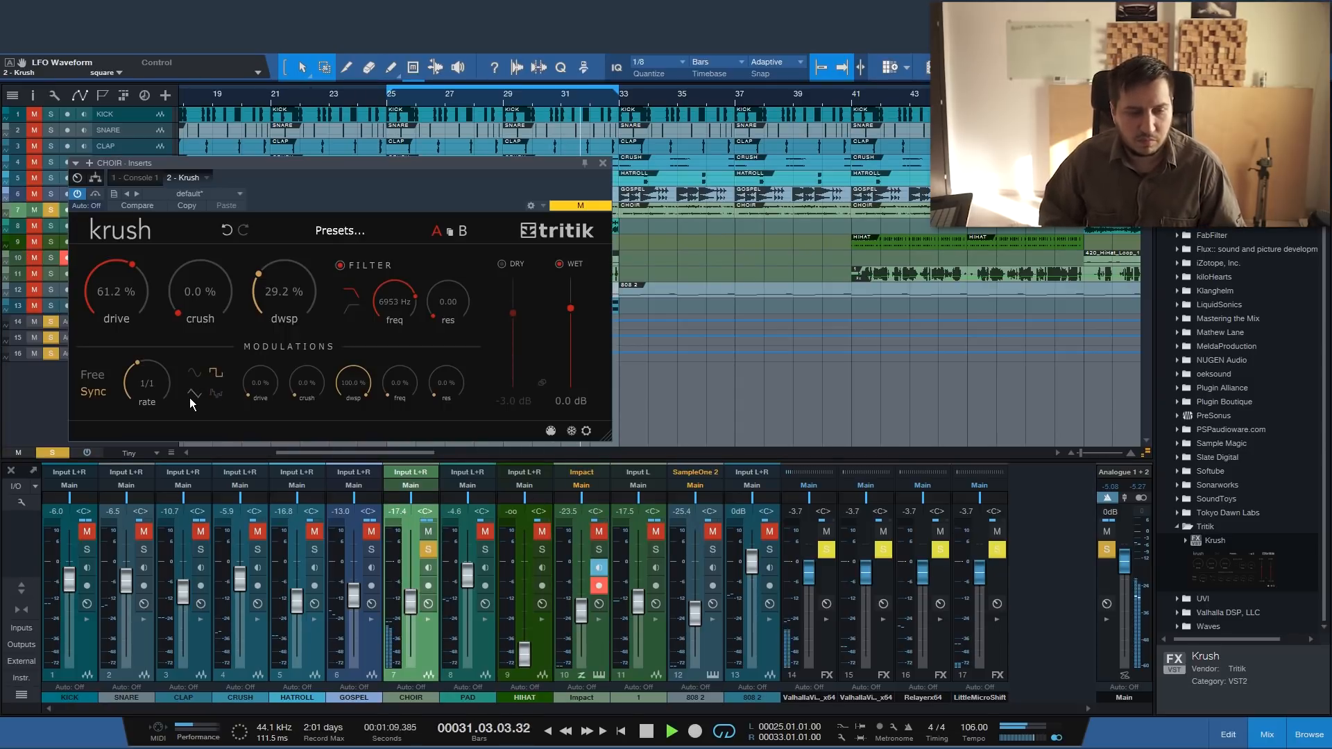
pyautogui.click(191, 396)
pyautogui.click(195, 374)
# - Set the CHOIR Krush's dwsp to 24.4 %, filter frequency to 5287 Hz and crush to 25.2 %
pyautogui.moveTo(280, 290); pyautogui.dragTo(278, 298)
pyautogui.moveTo(391, 306); pyautogui.dragTo(392, 312)
pyautogui.moveTo(193, 297); pyautogui.dragTo(192, 253)
# - Modulate the CHOIR's drive by about 53 % and crush by about 47 %, with crush at 68.8 % and the synced rate at 1/2
pyautogui.moveTo(261, 382); pyautogui.dragTo(265, 331)
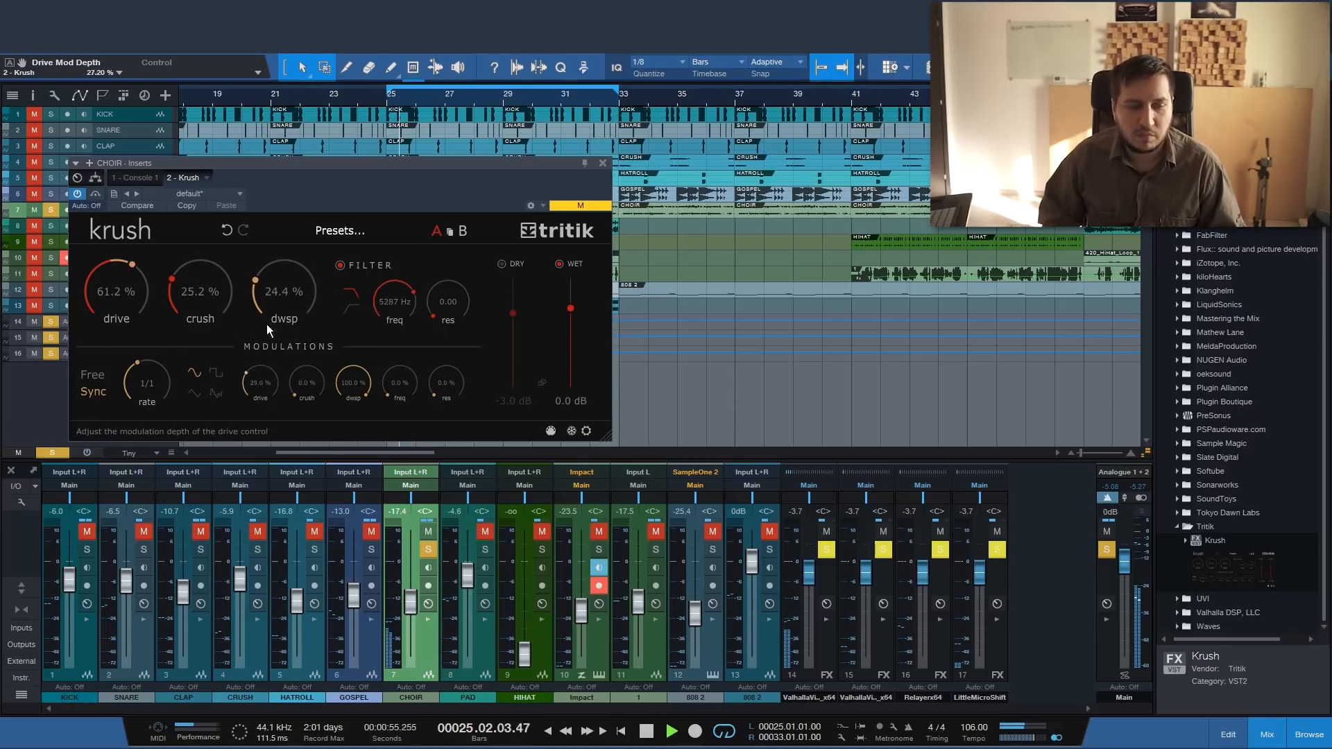
pyautogui.moveTo(321, 371); pyautogui.dragTo(347, 277)
pyautogui.moveTo(204, 311); pyautogui.dragTo(231, 240)
pyautogui.moveTo(298, 384); pyautogui.dragTo(299, 410)
pyautogui.scroll(1, 158, 377)
pyautogui.scroll(1, 168, 375)
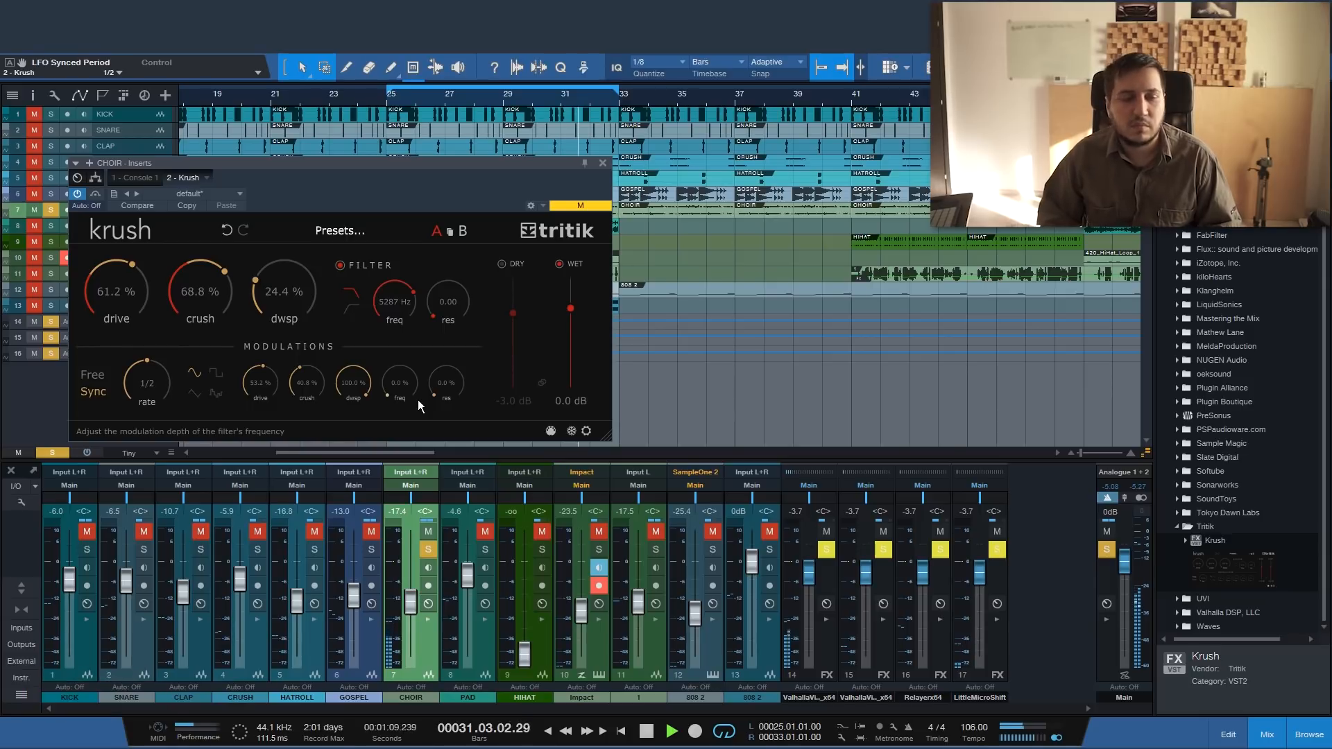
pyautogui.press('space')
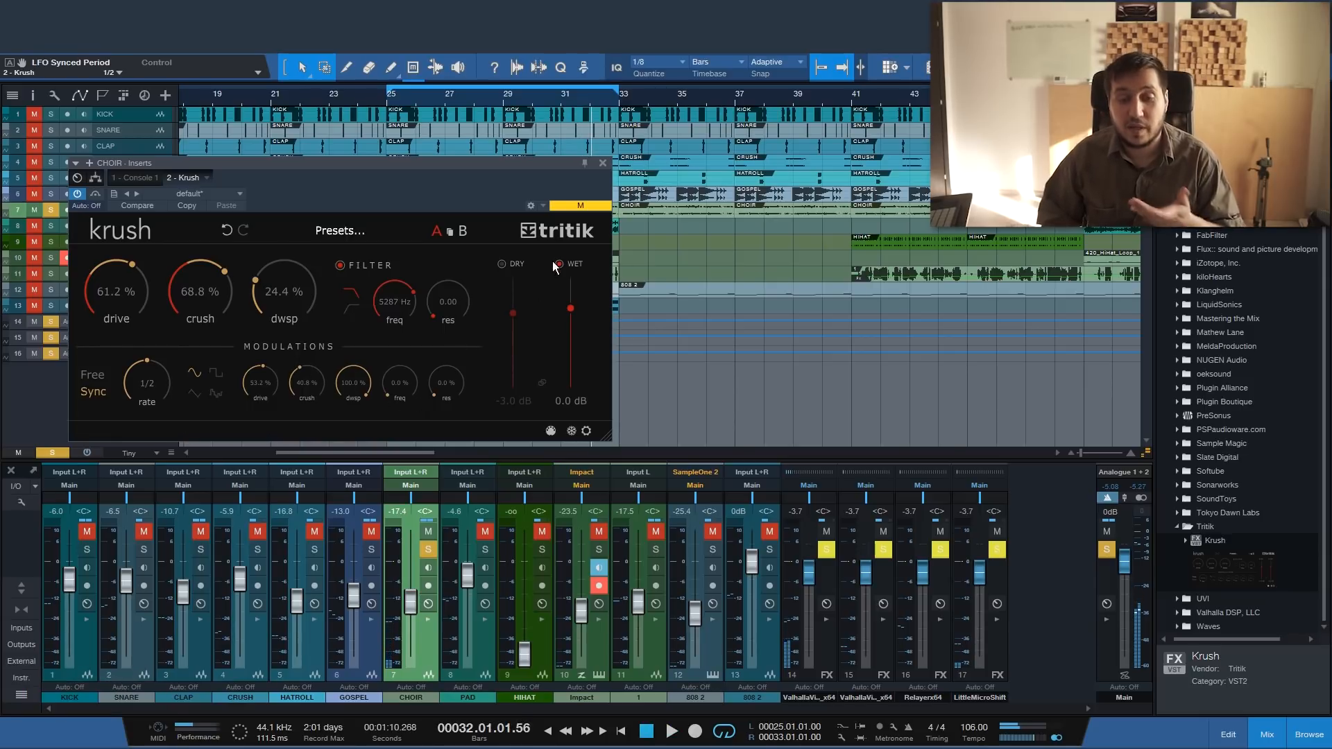
# - Enable the dry signal in the CHOIR's Krush, lower wet to -14.8 dB during playback, and close the plugin window
pyautogui.click(497, 268)
pyautogui.press('space')
pyautogui.moveTo(570, 308); pyautogui.dragTo(573, 336)
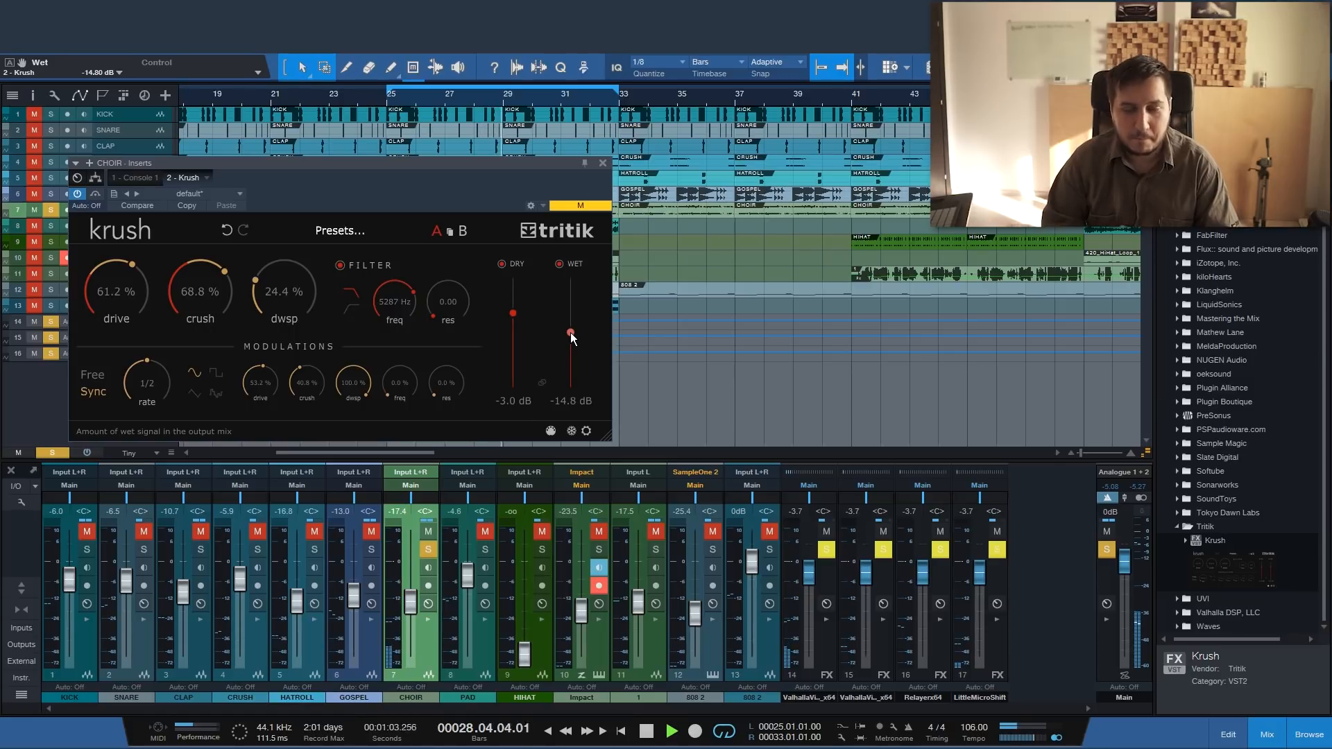
pyautogui.click(602, 163)
pyautogui.press('space')
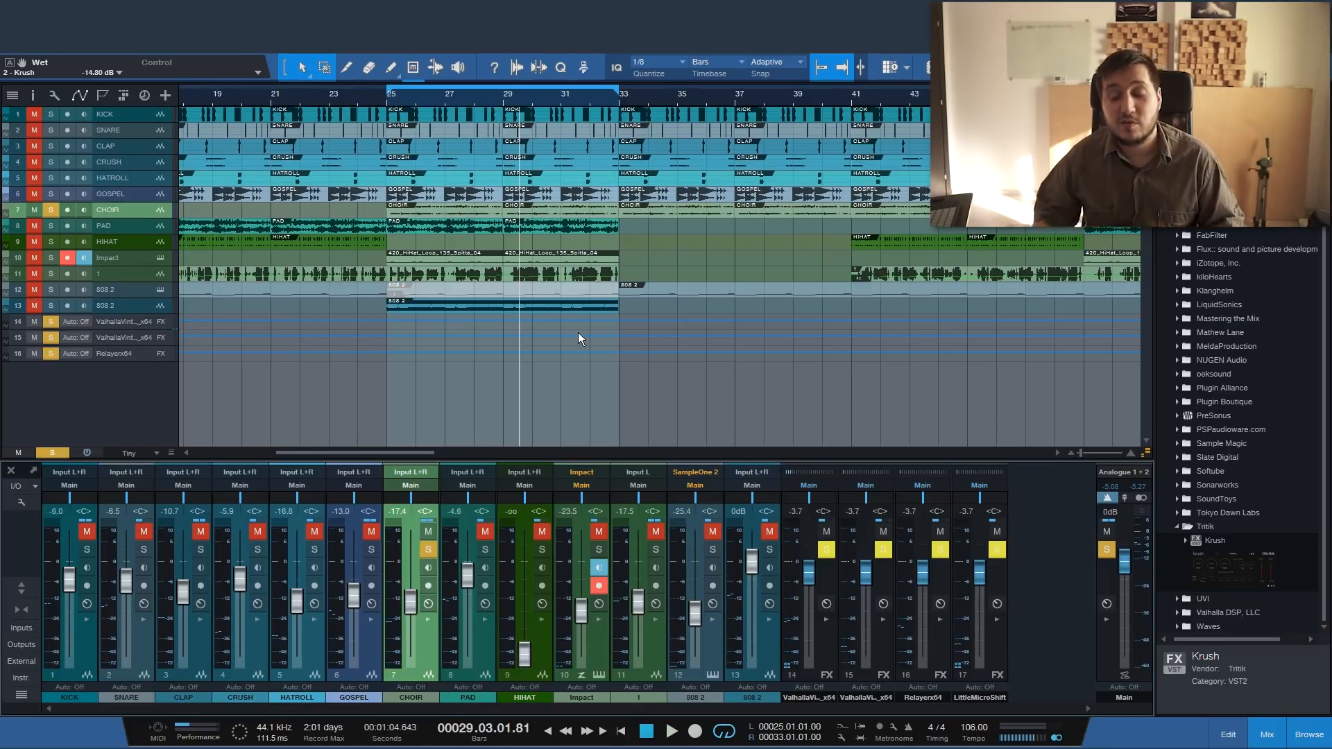
# - Unsolo the CHOIR channel and insert Krush ahead of Relayerx64 on the Relayerx64 effects channel
pyautogui.press('s')
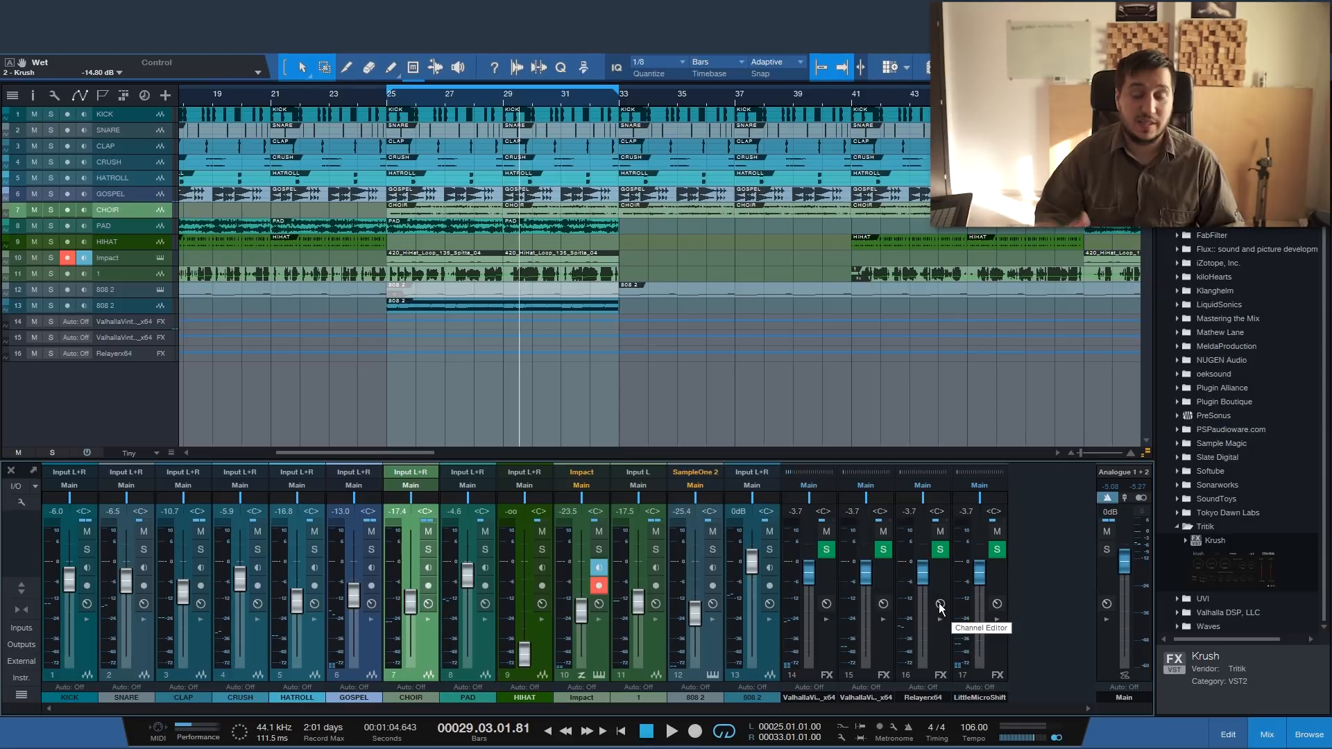
pyautogui.click(826, 619)
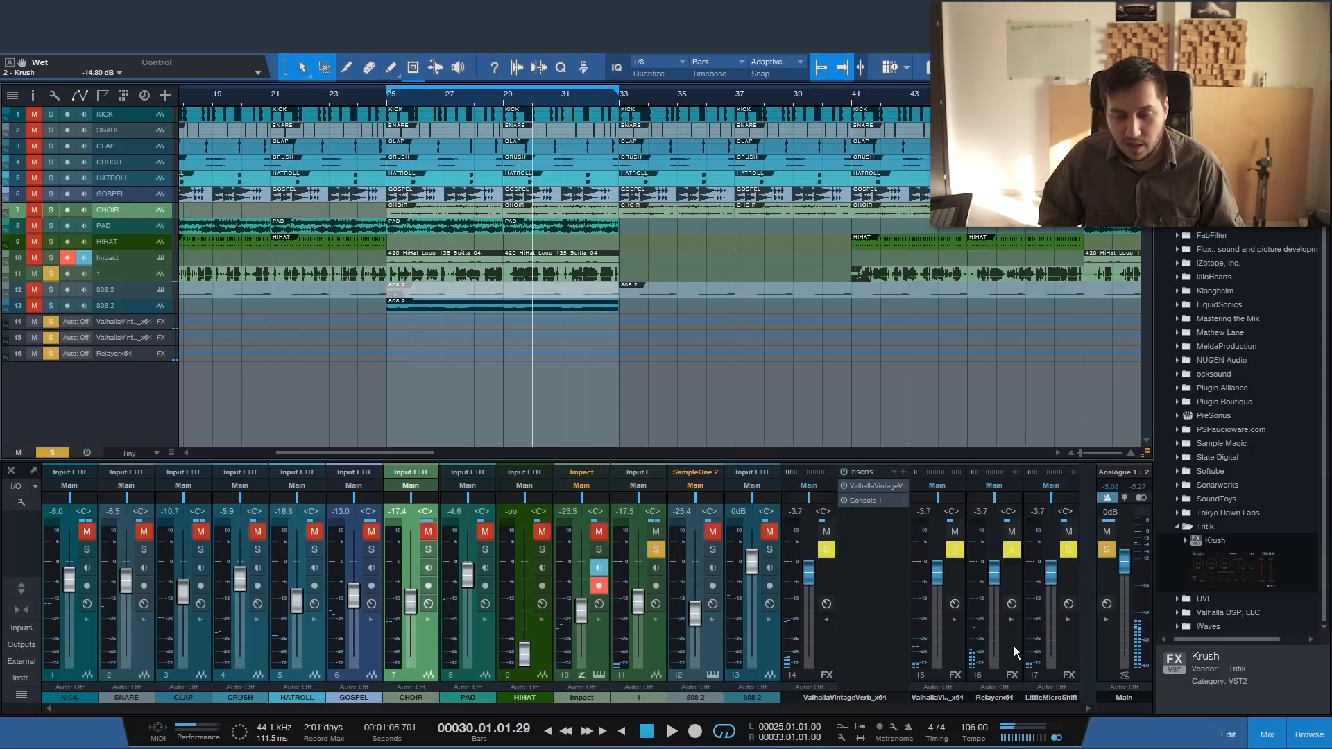
pyautogui.click(1012, 618)
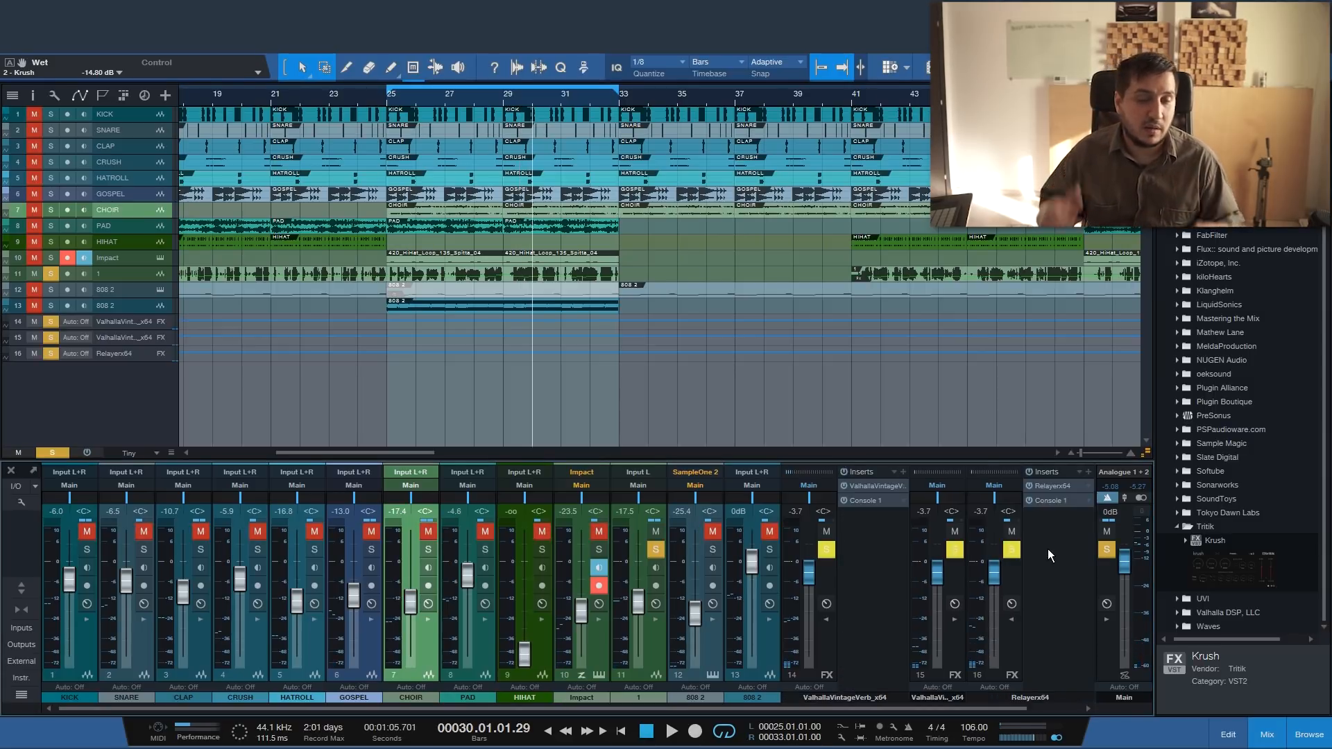
pyautogui.moveTo(1219, 553); pyautogui.dragTo(1076, 485)
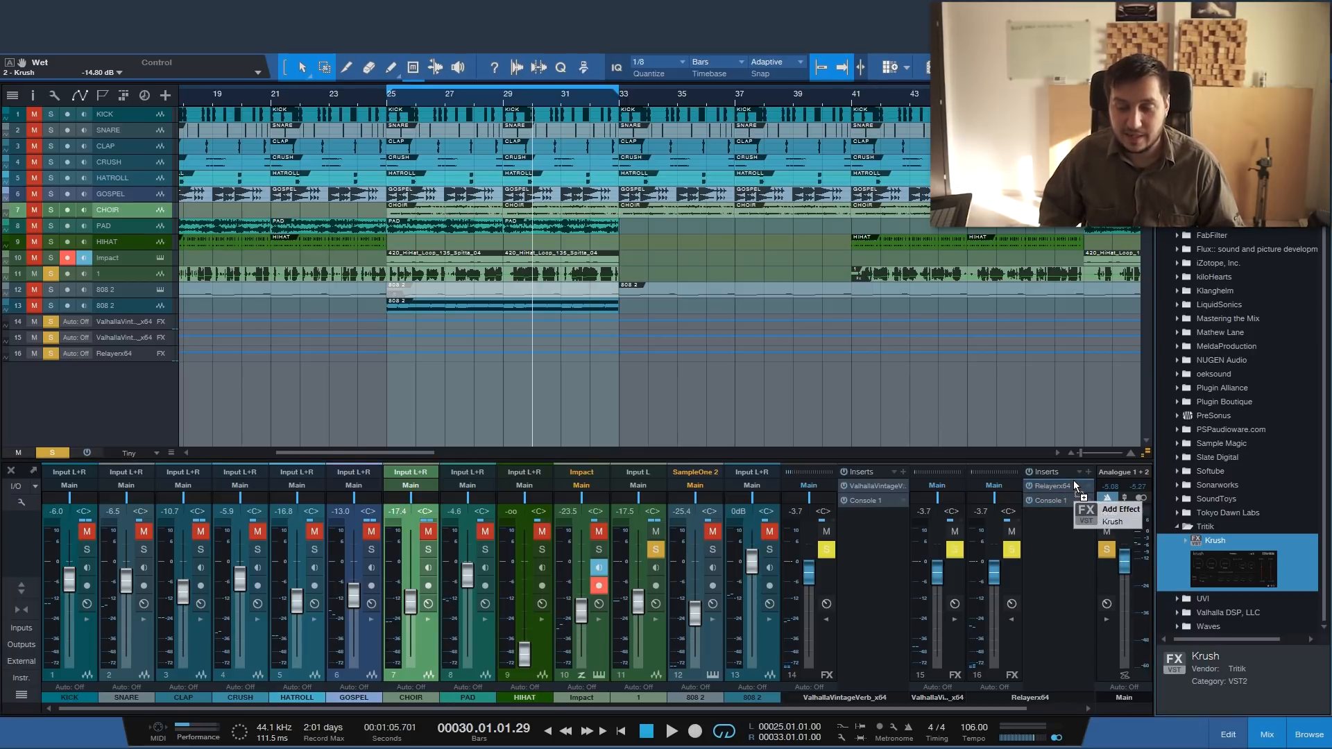
# - Set the Relayerx64 channel's Krush to 54.0 % drive and 19.2 % dwsp, and adjust its crush amount during playback
pyautogui.moveTo(271, 309); pyautogui.dragTo(270, 308)
pyautogui.moveTo(130, 308); pyautogui.dragTo(117, 297)
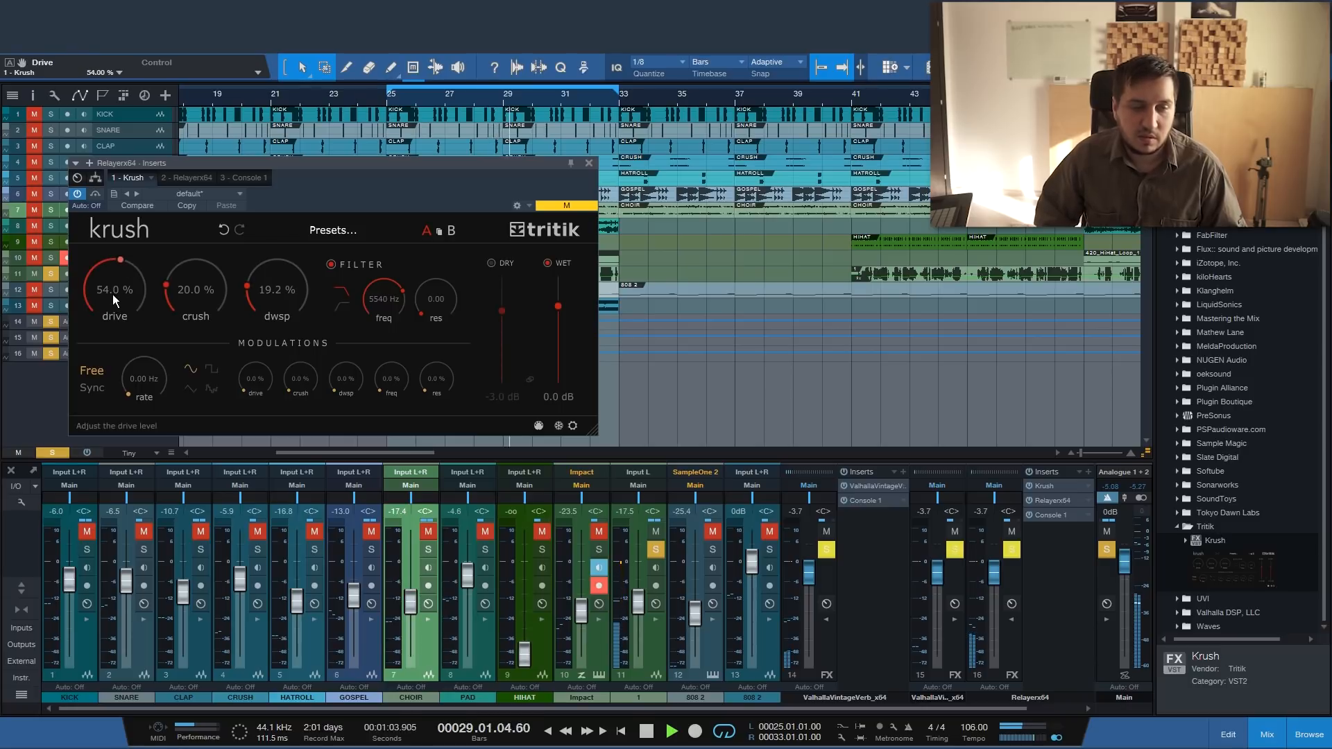
pyautogui.moveTo(198, 295); pyautogui.dragTo(197, 270)
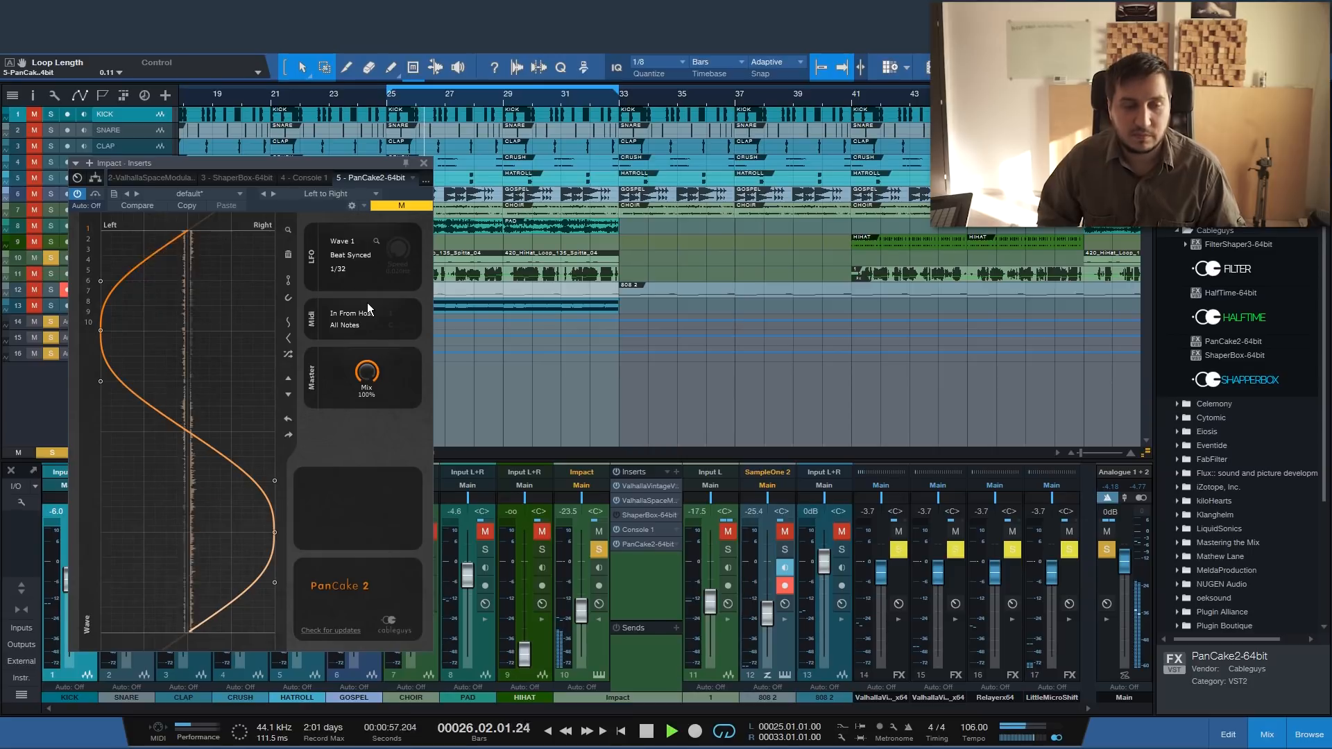
# - Set the Impact channel's PanCake 2 LFO length to 1/8 and randomize its panning wave repeatedly, auditioning the result
pyautogui.click(348, 270)
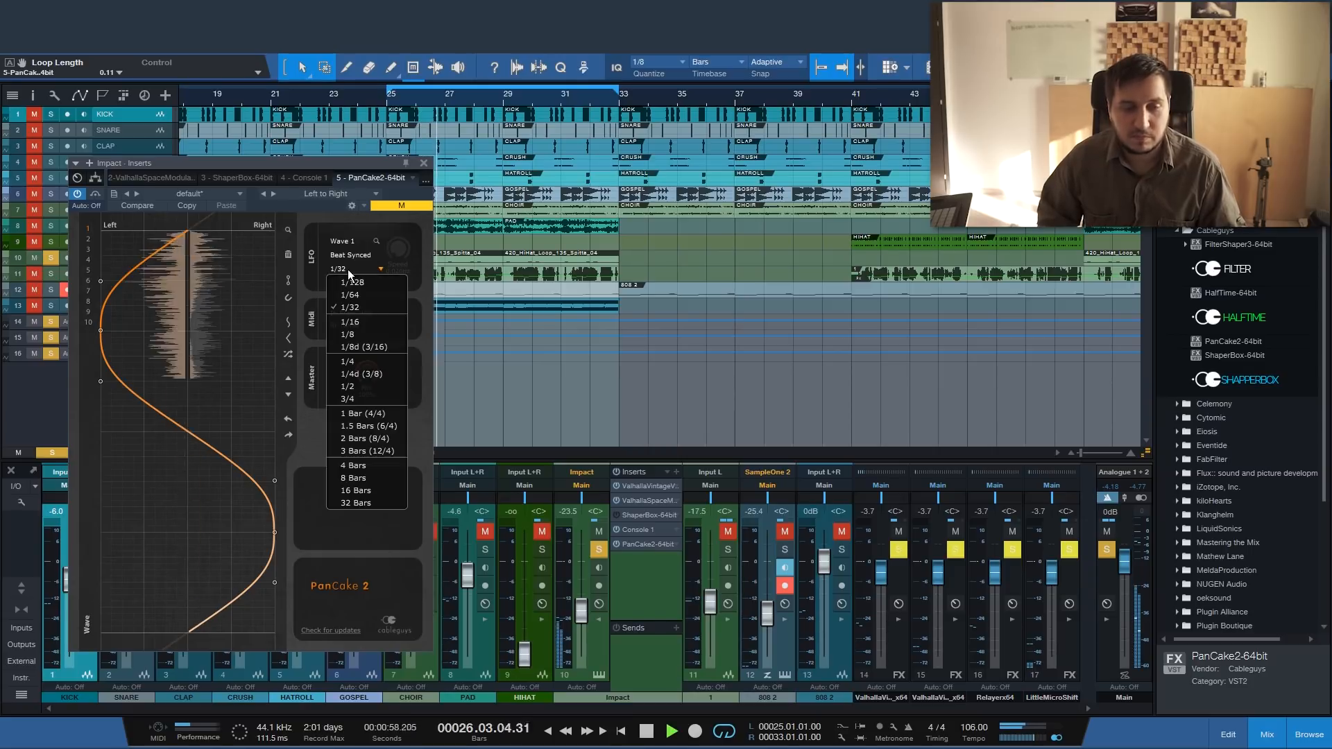
pyautogui.click(356, 330)
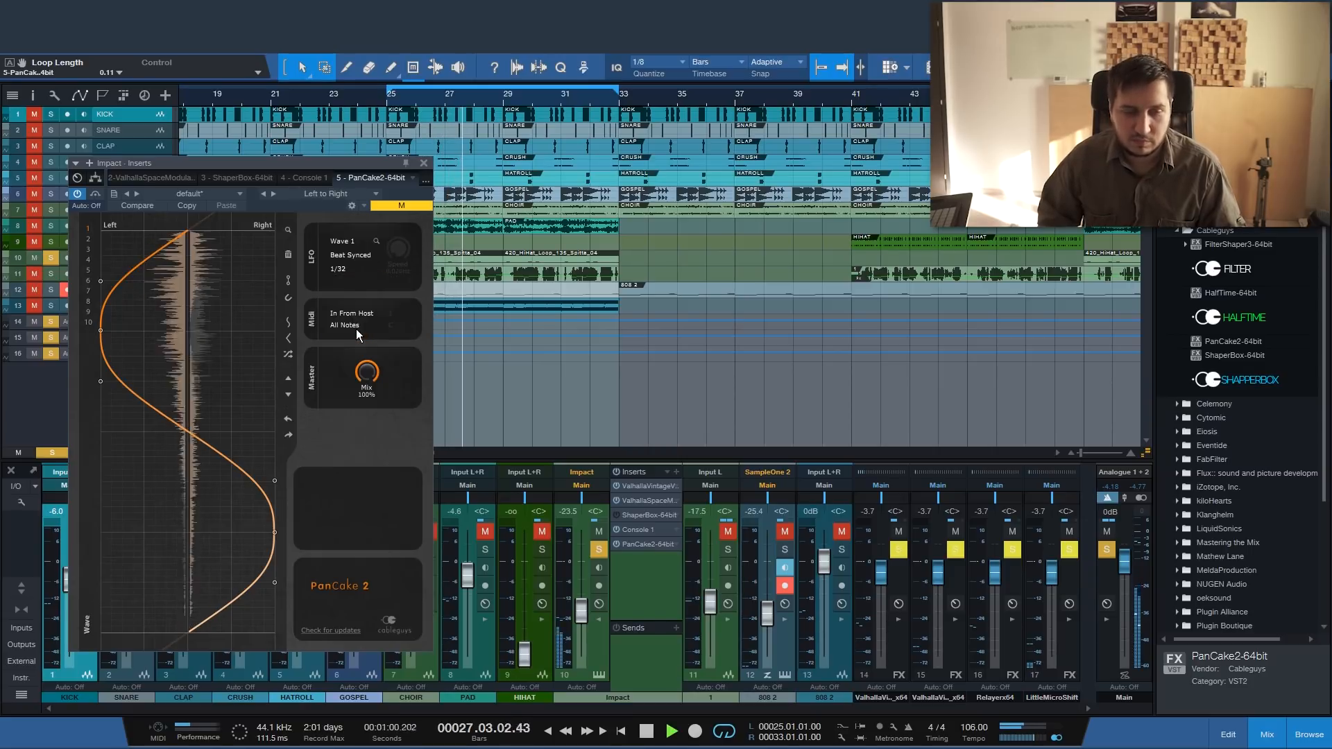
pyautogui.click(288, 354)
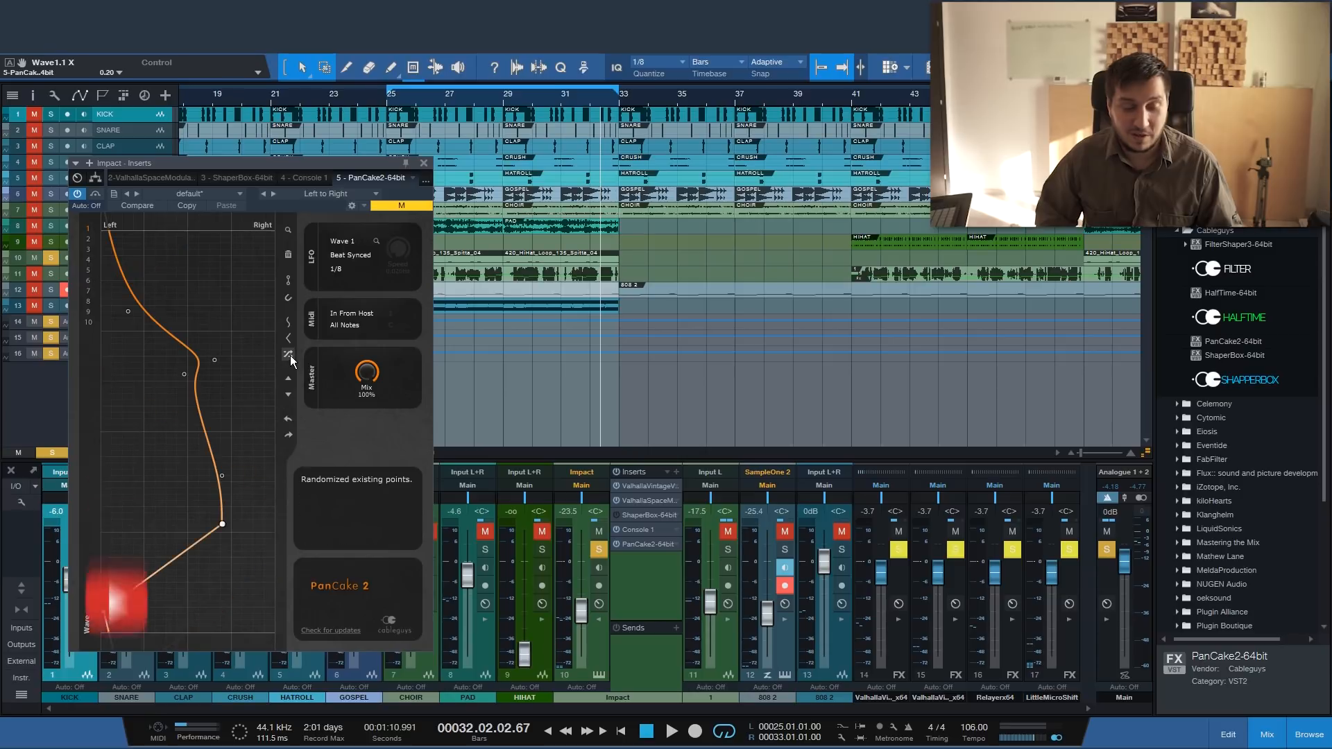
pyautogui.click(290, 356)
pyautogui.click(290, 356)
pyautogui.click(290, 356)
pyautogui.click(290, 356)
pyautogui.click(290, 355)
pyautogui.click(290, 356)
pyautogui.click(290, 356)
pyautogui.click(290, 356)
pyautogui.click(290, 356)
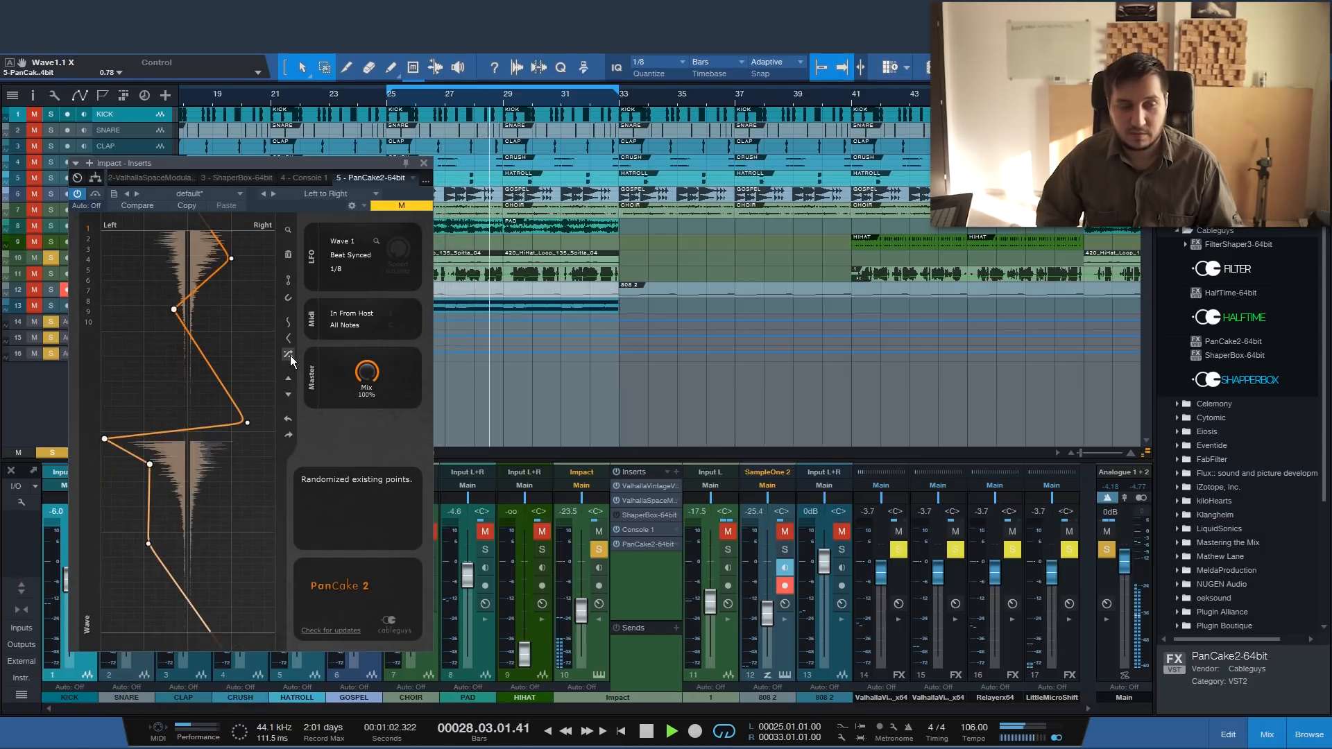
pyautogui.press('space')
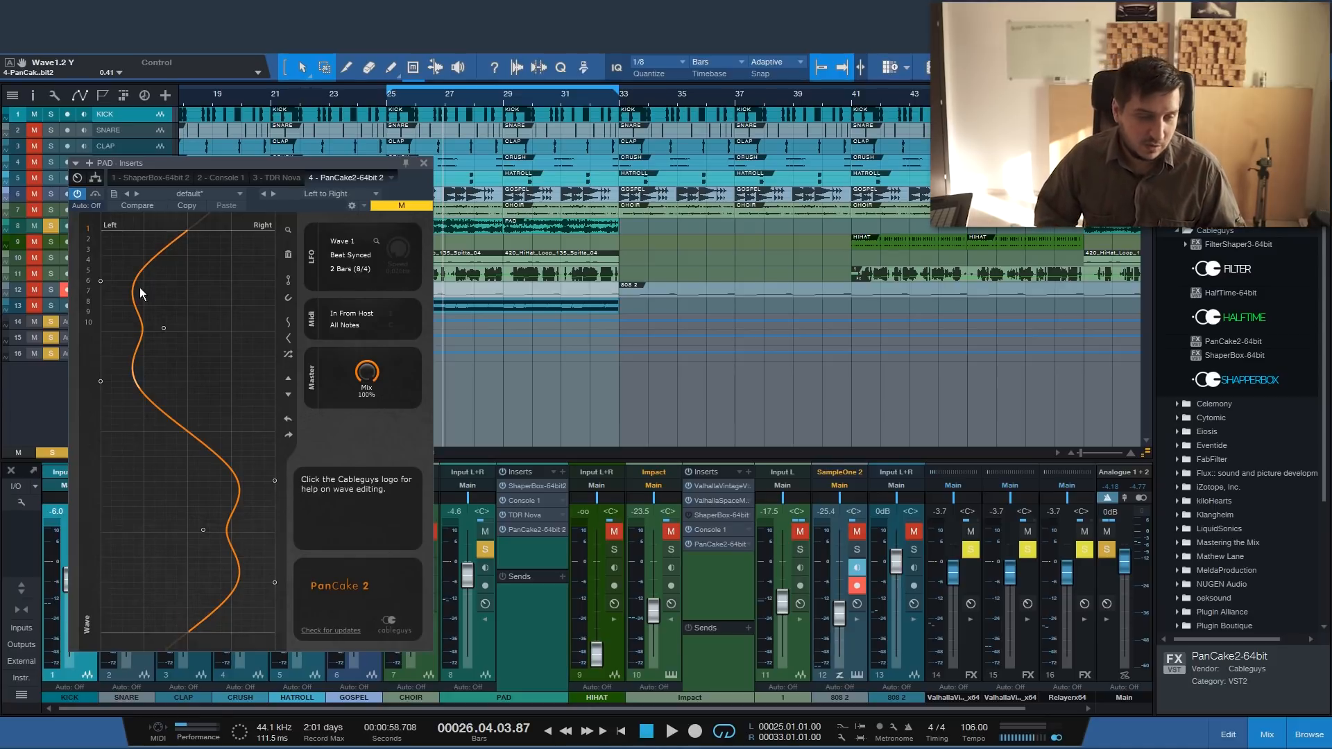
# - Reshape the PAD channel's PanCake 2 panning wave by moving several curve points toward the opposite sides
pyautogui.moveTo(154, 257); pyautogui.dragTo(210, 281)
pyautogui.moveTo(200, 446); pyautogui.dragTo(199, 392)
pyautogui.click(246, 494)
pyautogui.moveTo(238, 558); pyautogui.dragTo(150, 559)
# - Draw stepped segments in the middle of the PAD's panning wave using Steps drawing, and flip its channels during playback
pyautogui.rightClick(159, 552)
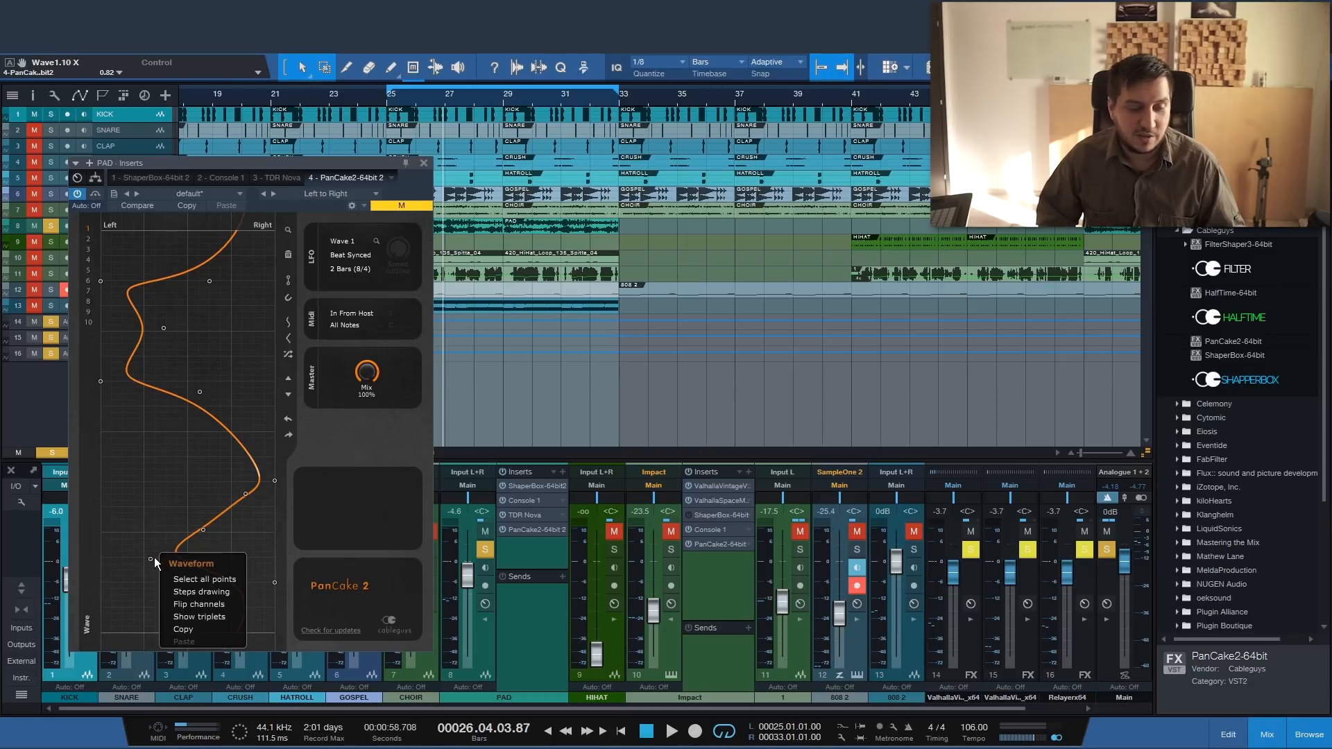
pyautogui.click(202, 592)
pyautogui.moveTo(140, 551)
pyautogui.mouseDown()
pyautogui.moveTo(180, 513)
pyautogui.moveTo(147, 512)
pyautogui.moveTo(232, 406)
pyautogui.mouseUp()
pyautogui.press('space')
pyautogui.rightClick(222, 450)
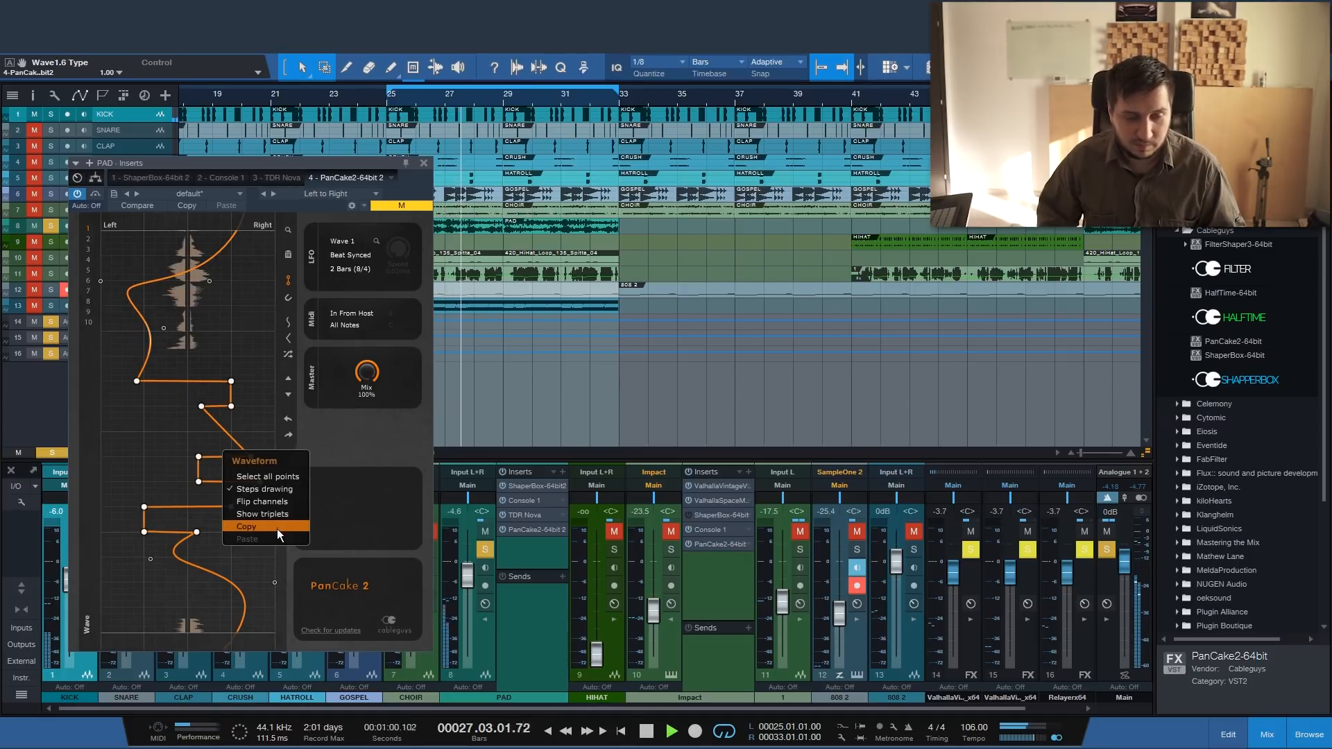
pyautogui.click(279, 499)
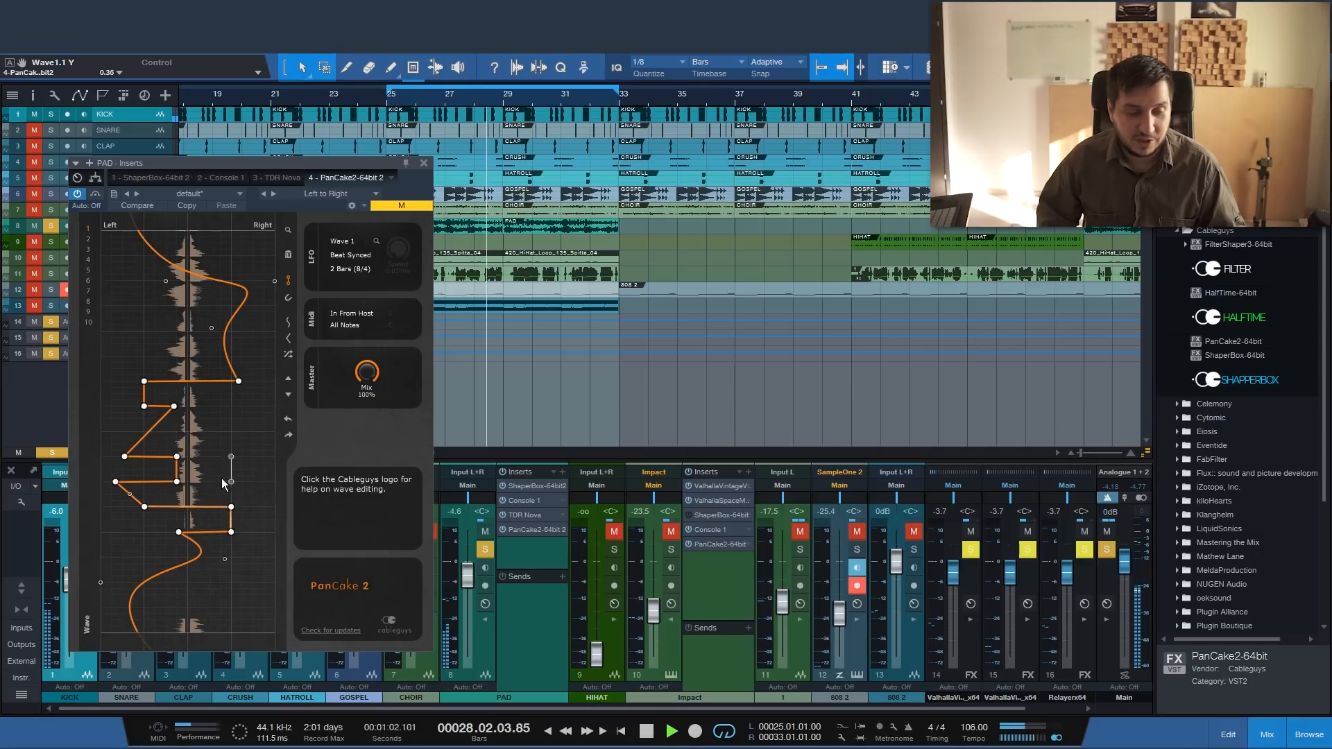
# - Show triplets in the PAD's waveform grid and draw wider right-panned steps above the existing ones, then stop playback
pyautogui.rightClick(174, 498)
pyautogui.click(247, 560)
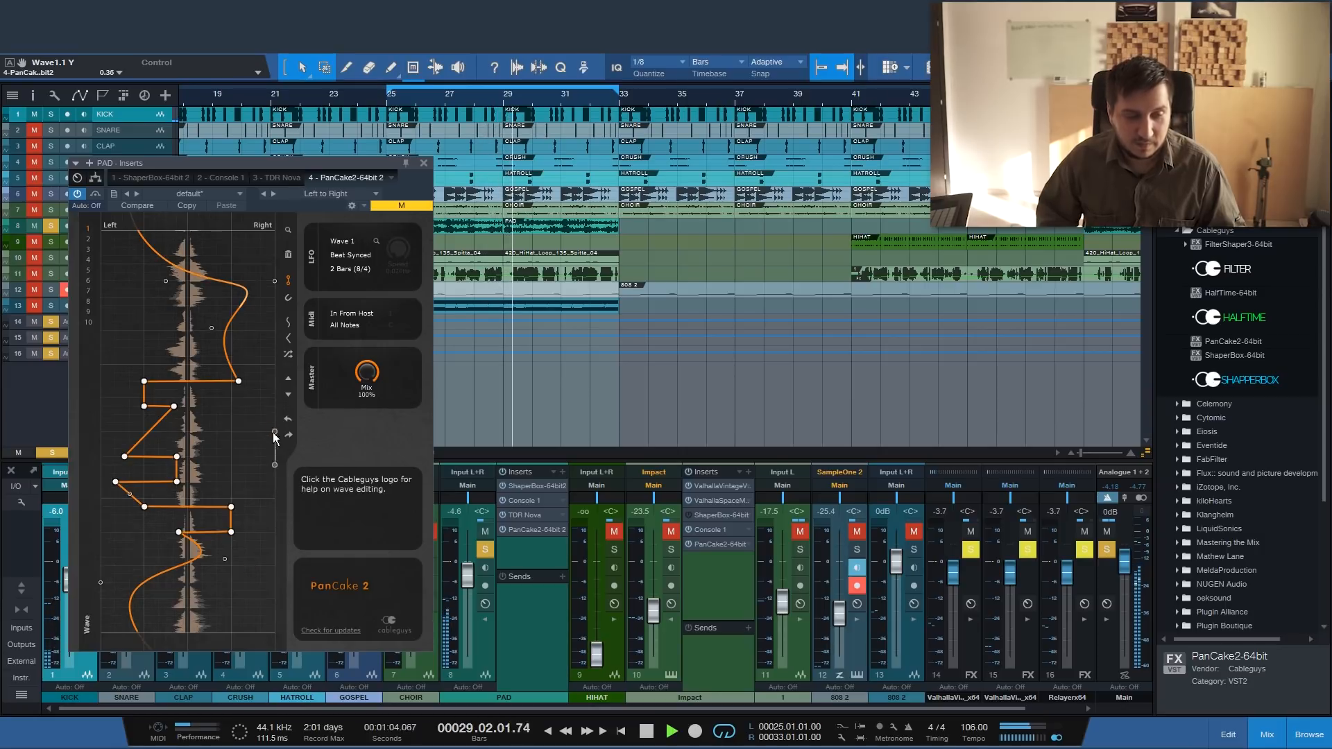
pyautogui.moveTo(247, 412); pyautogui.dragTo(251, 387)
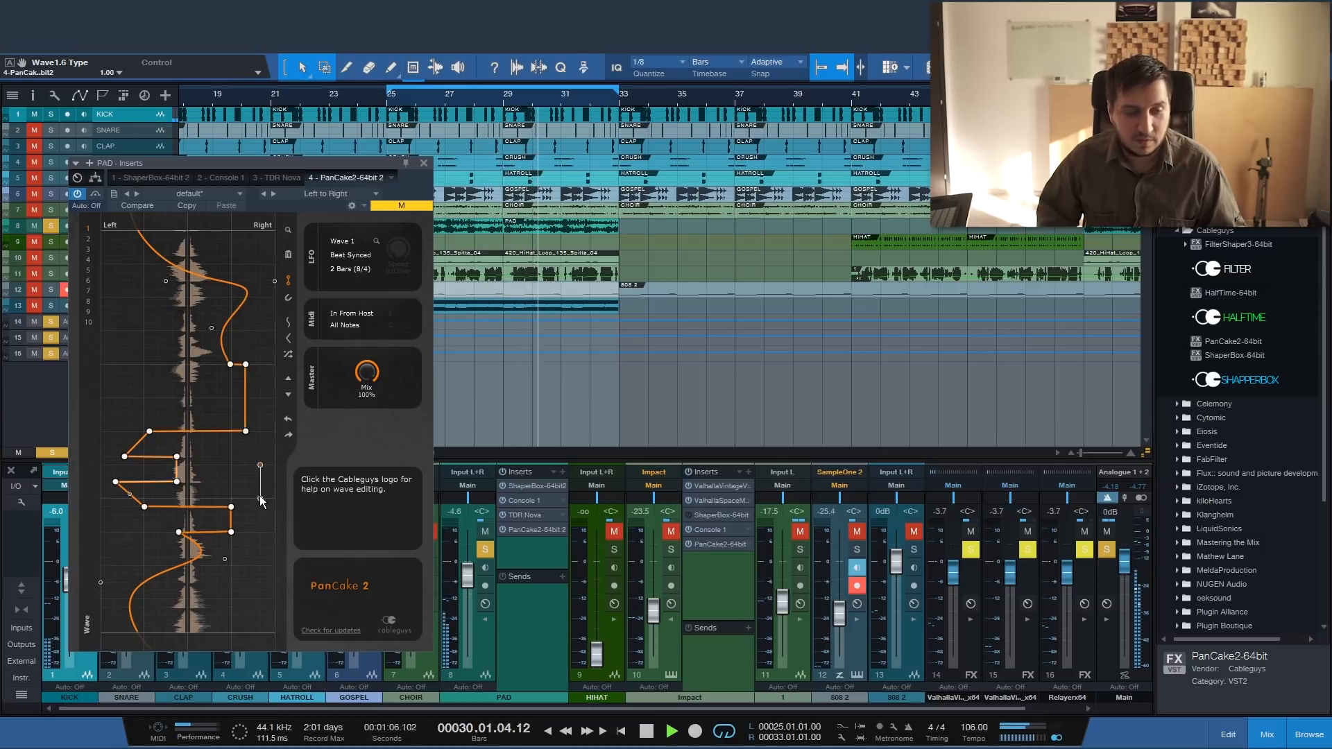
pyautogui.press('space')
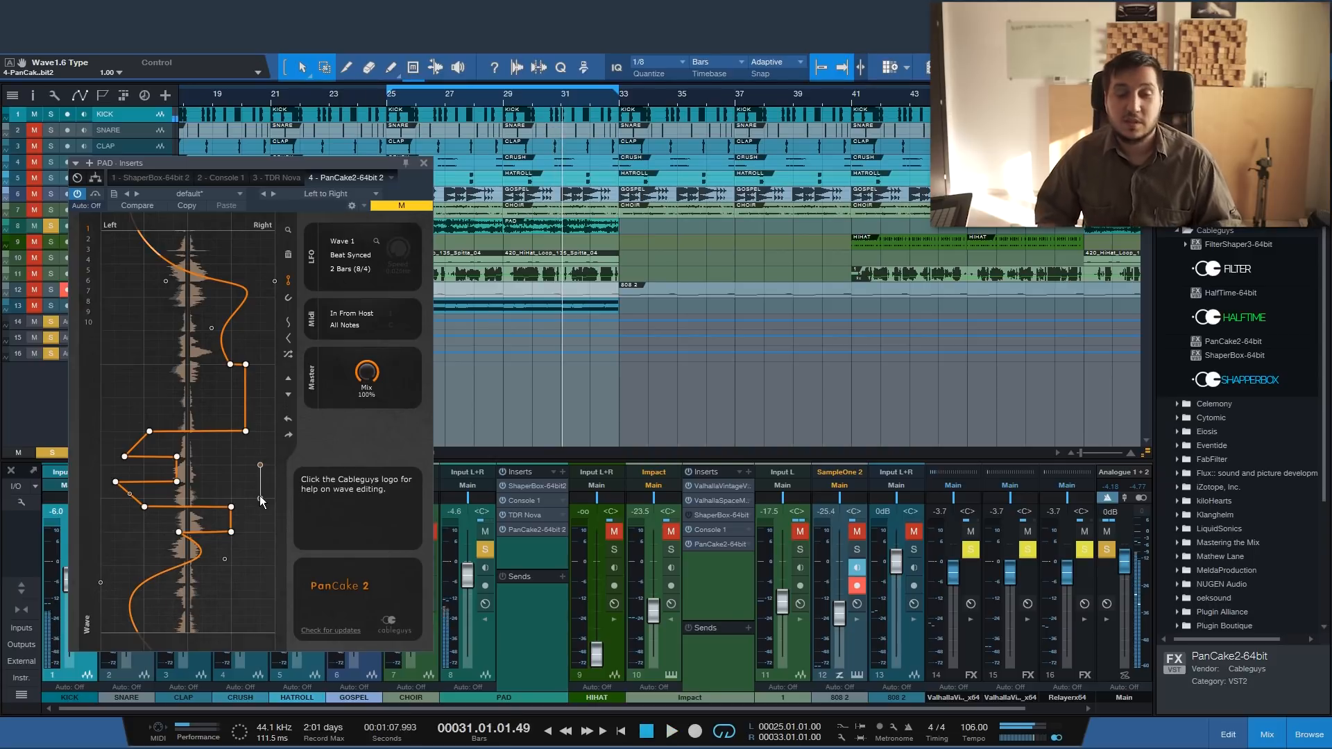